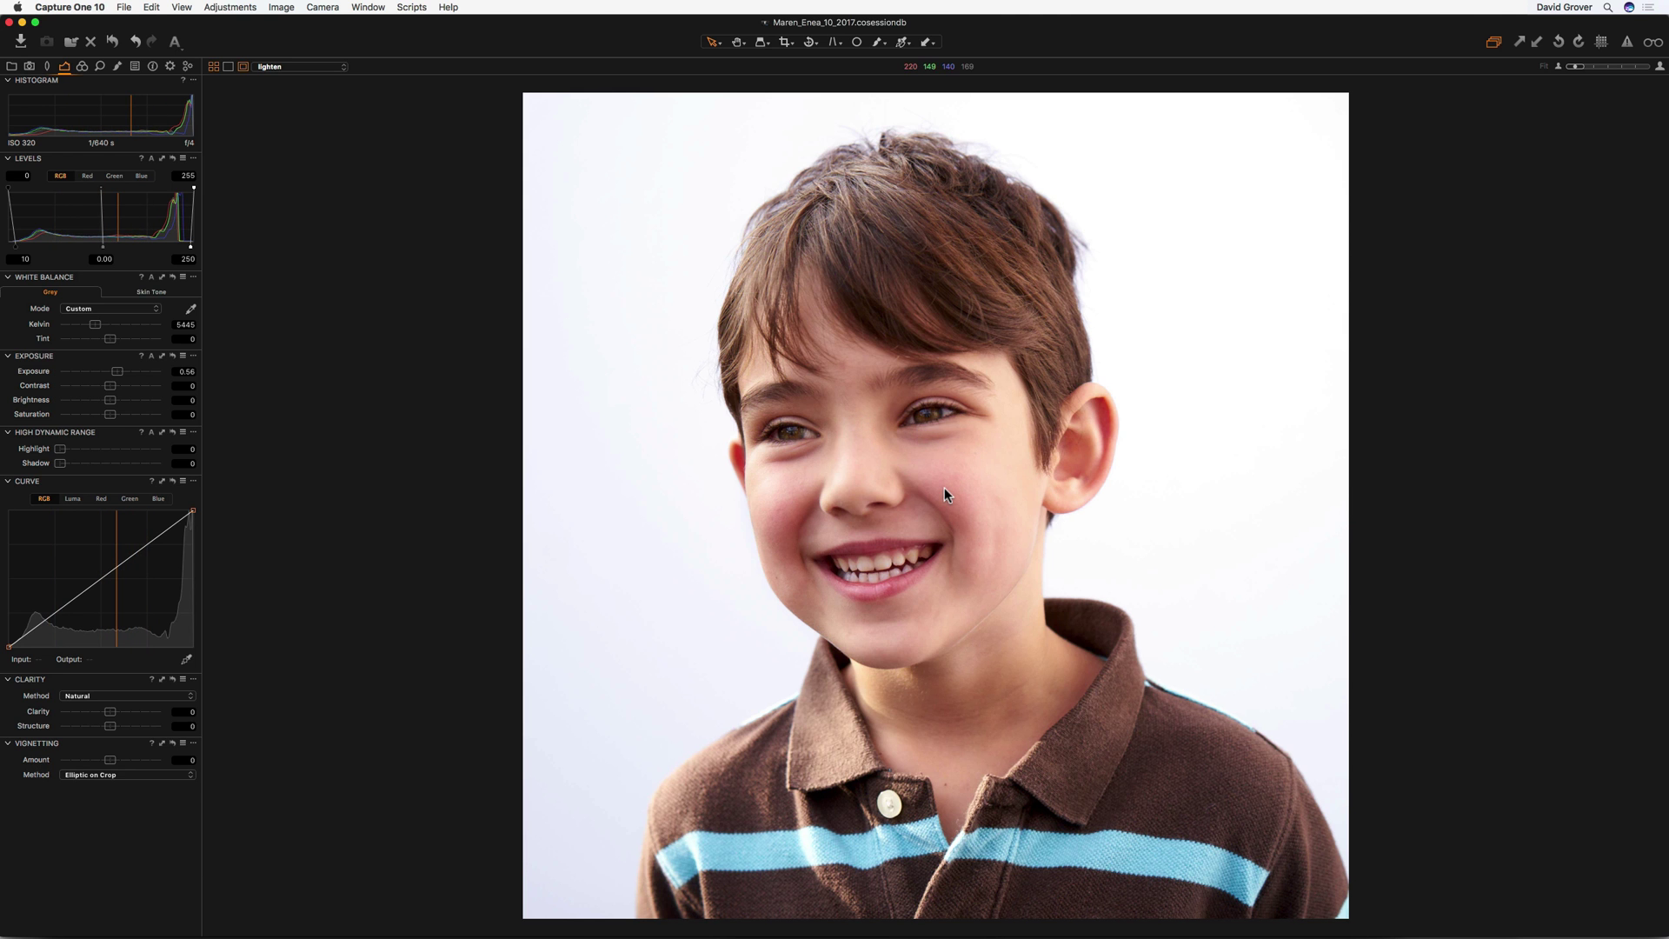
# Zoom to full size to inspect the boy's facial skin, then zoom back out
pyautogui.press('z')
pyautogui.moveTo(1009, 251); pyautogui.dragTo(1005, 734)
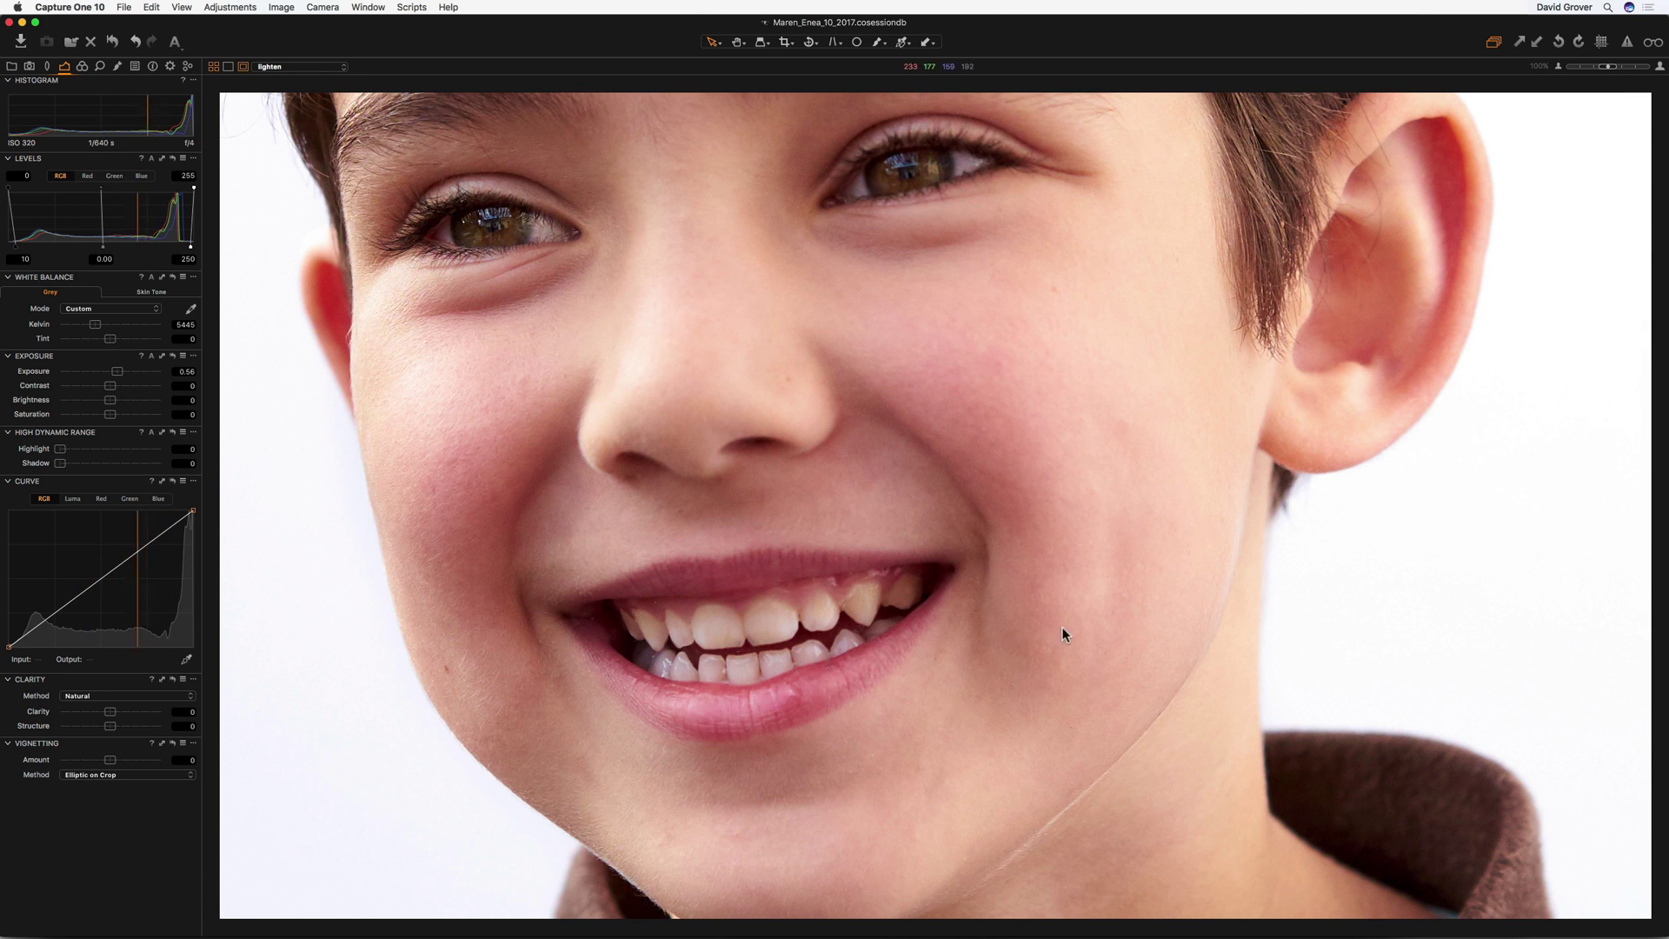
pyautogui.press('super+0')
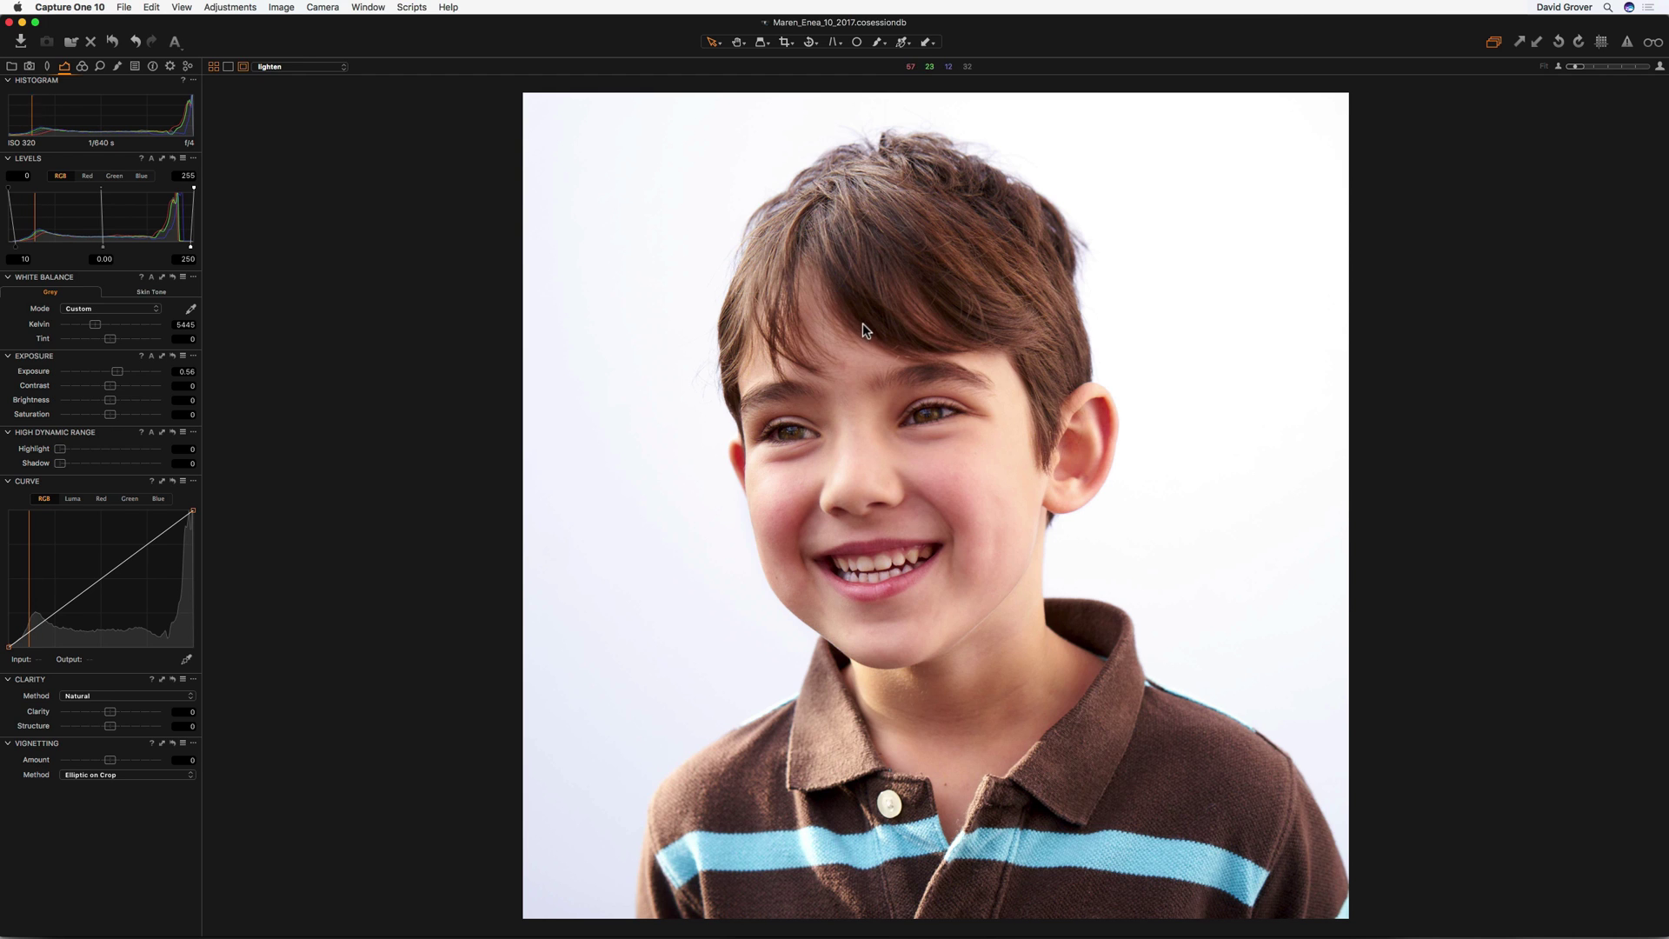
# Show the Color Editor's Skin Tone settings, reset them, and float the panel over the photo
pyautogui.click(82, 67)
pyautogui.click(164, 177)
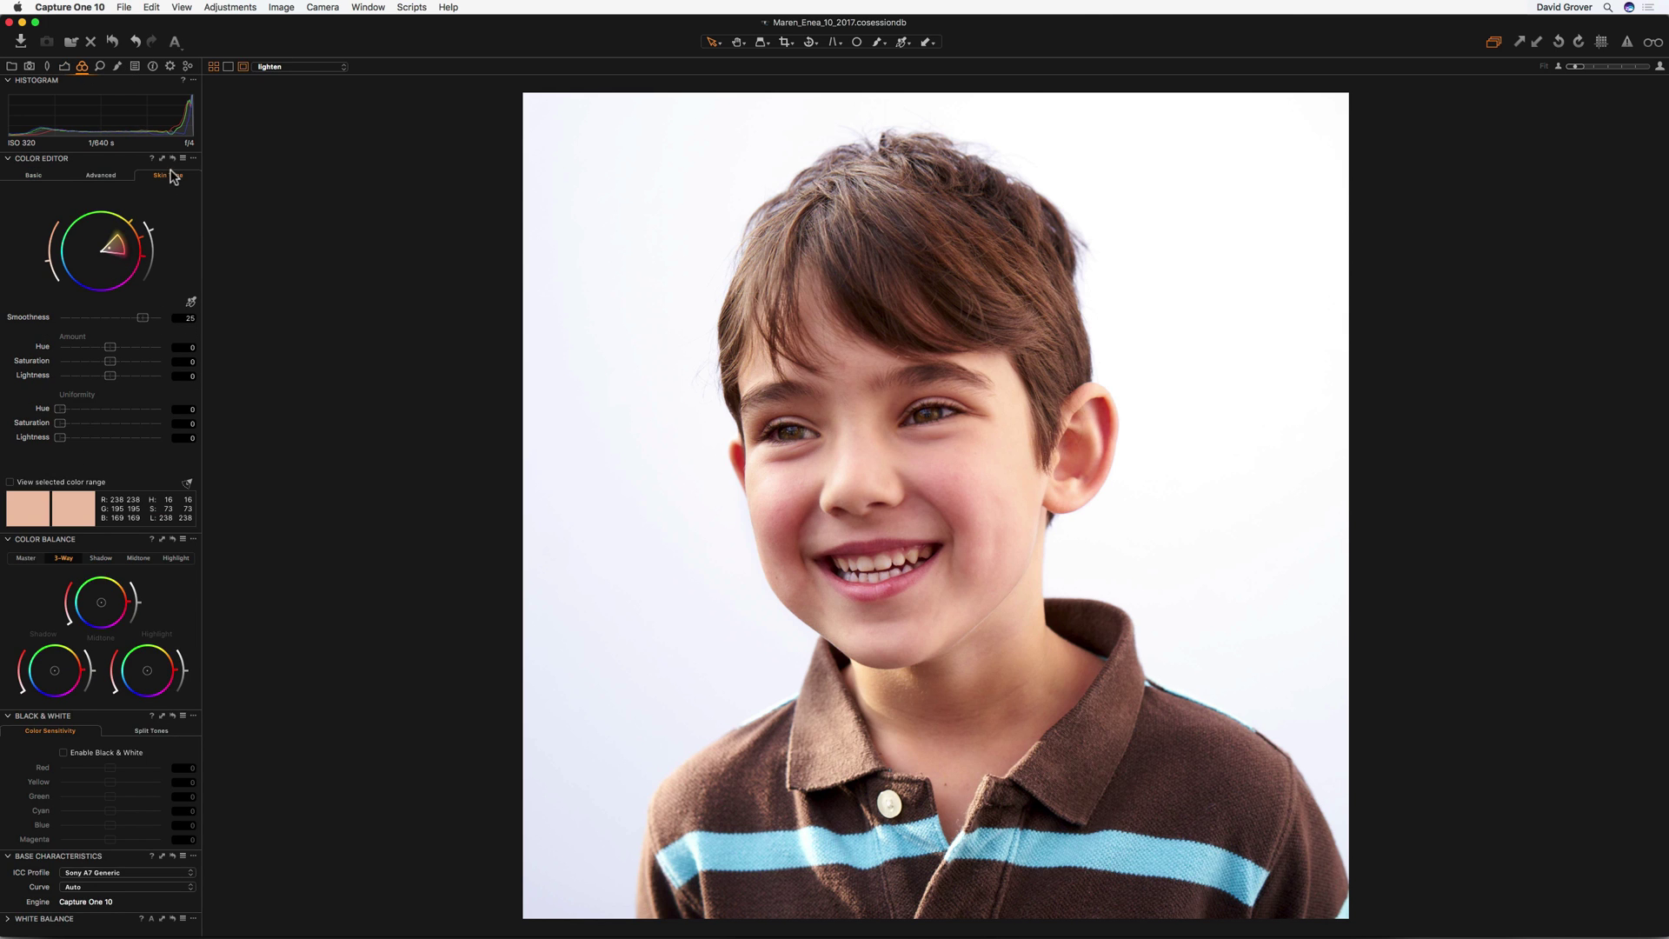
pyautogui.click(172, 159)
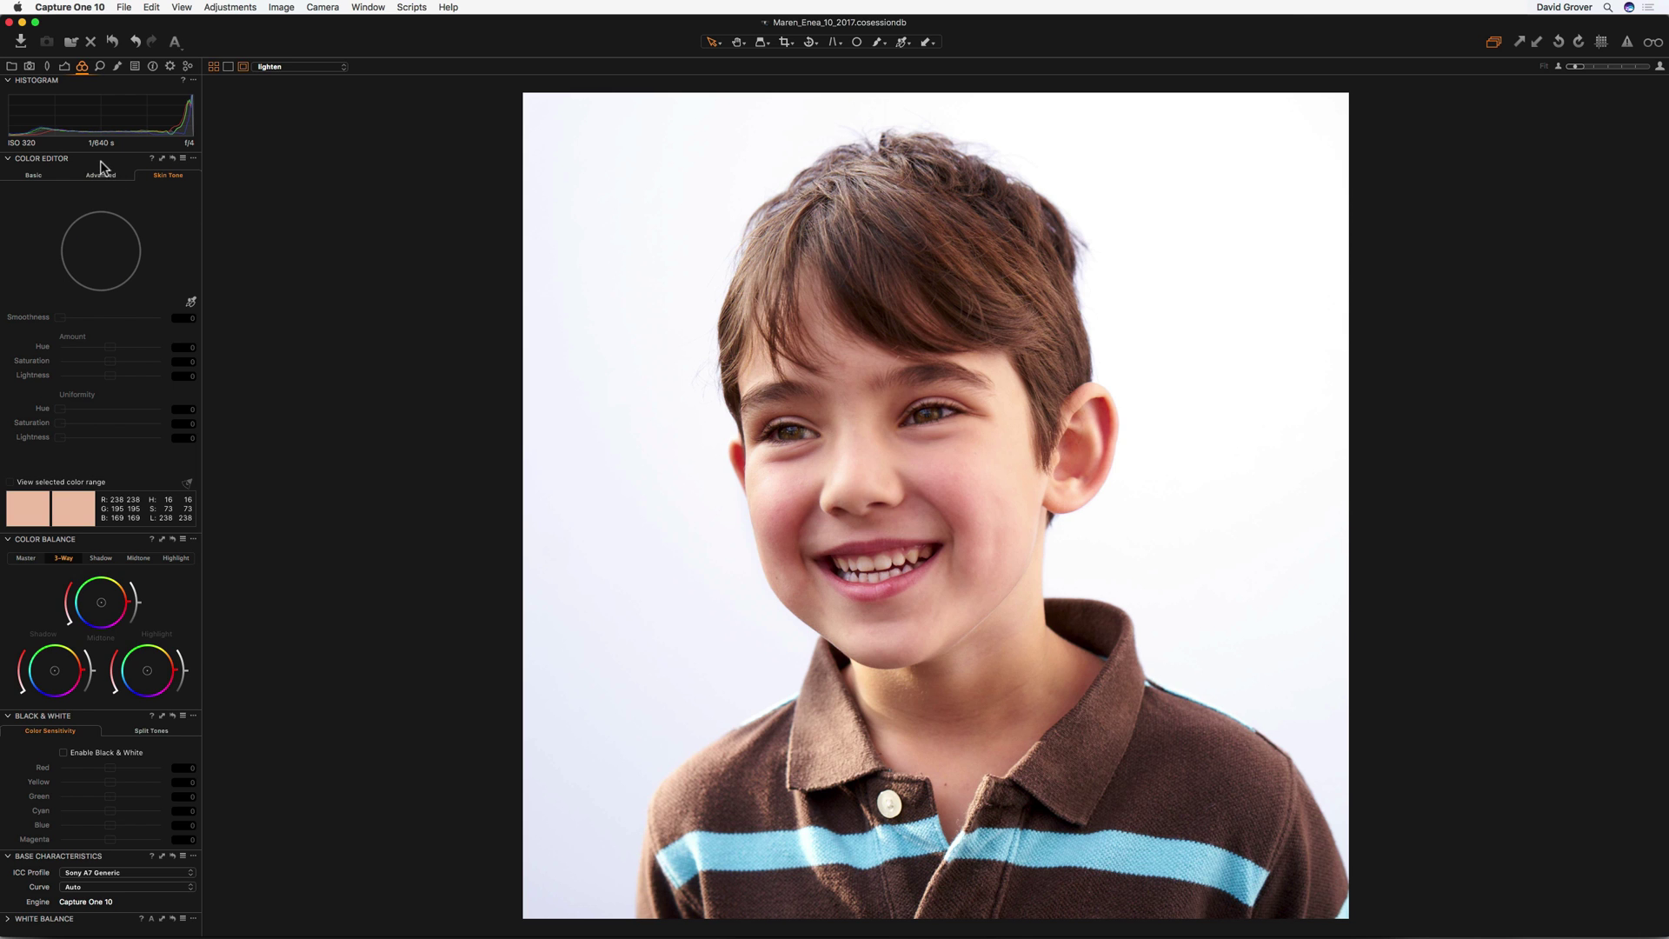
pyautogui.moveTo(100, 164); pyautogui.dragTo(593, 225)
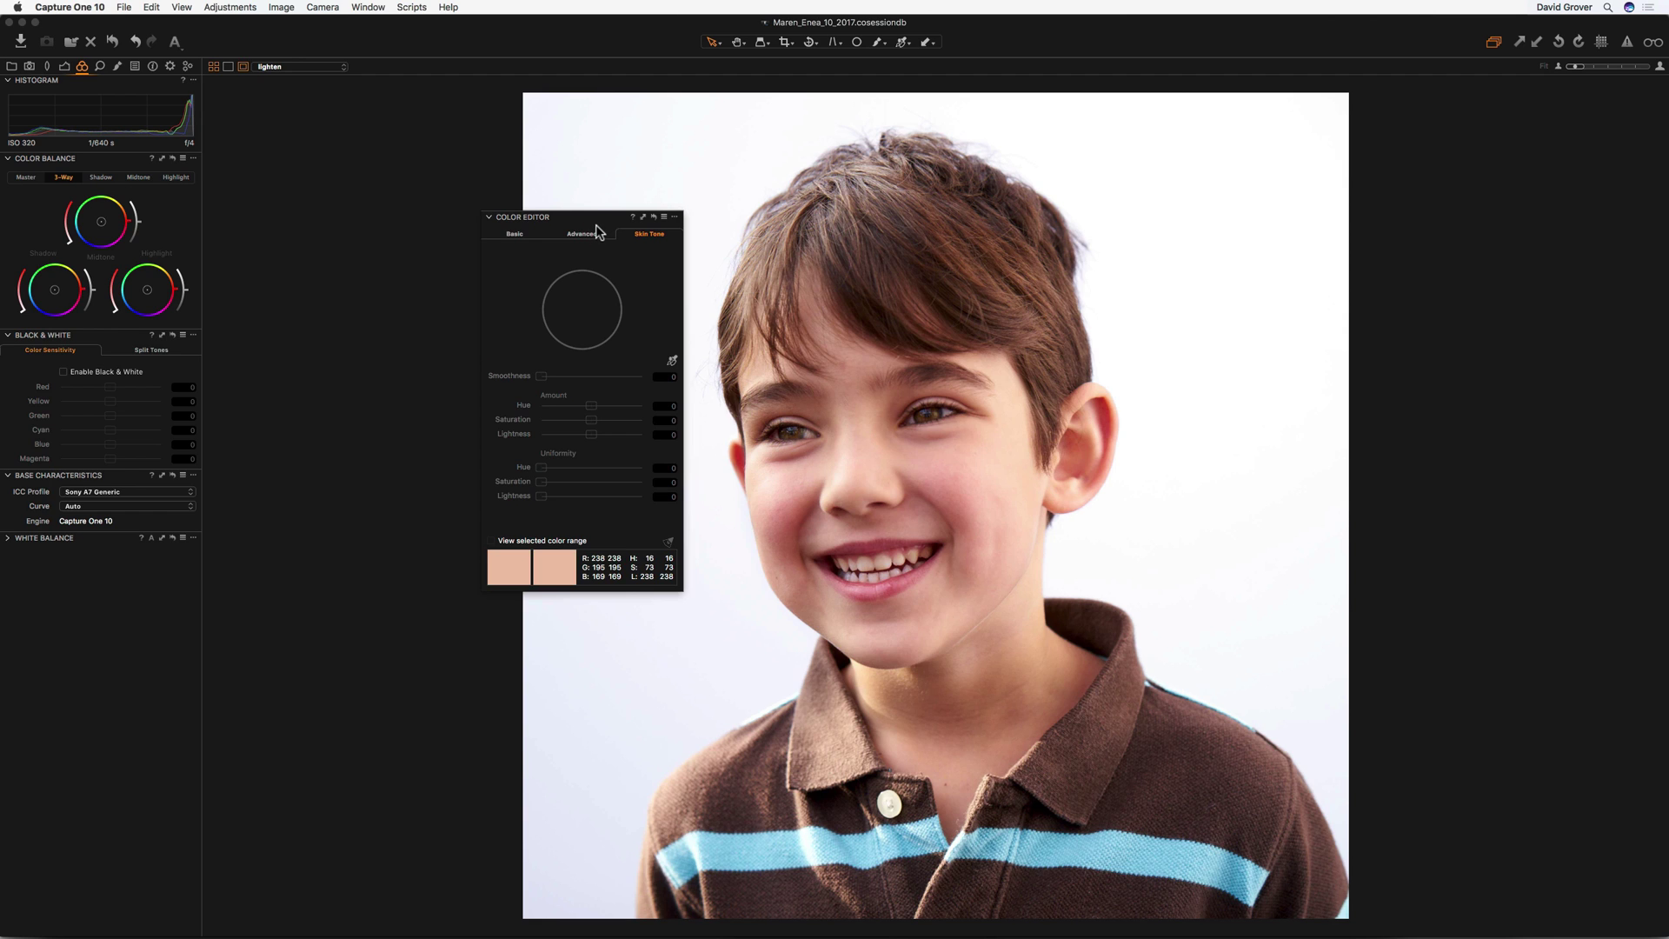
# Sample the skin tone from the boy's cheek and widen the skin-tone wedge, enlarging the floating panel
pyautogui.click(672, 361)
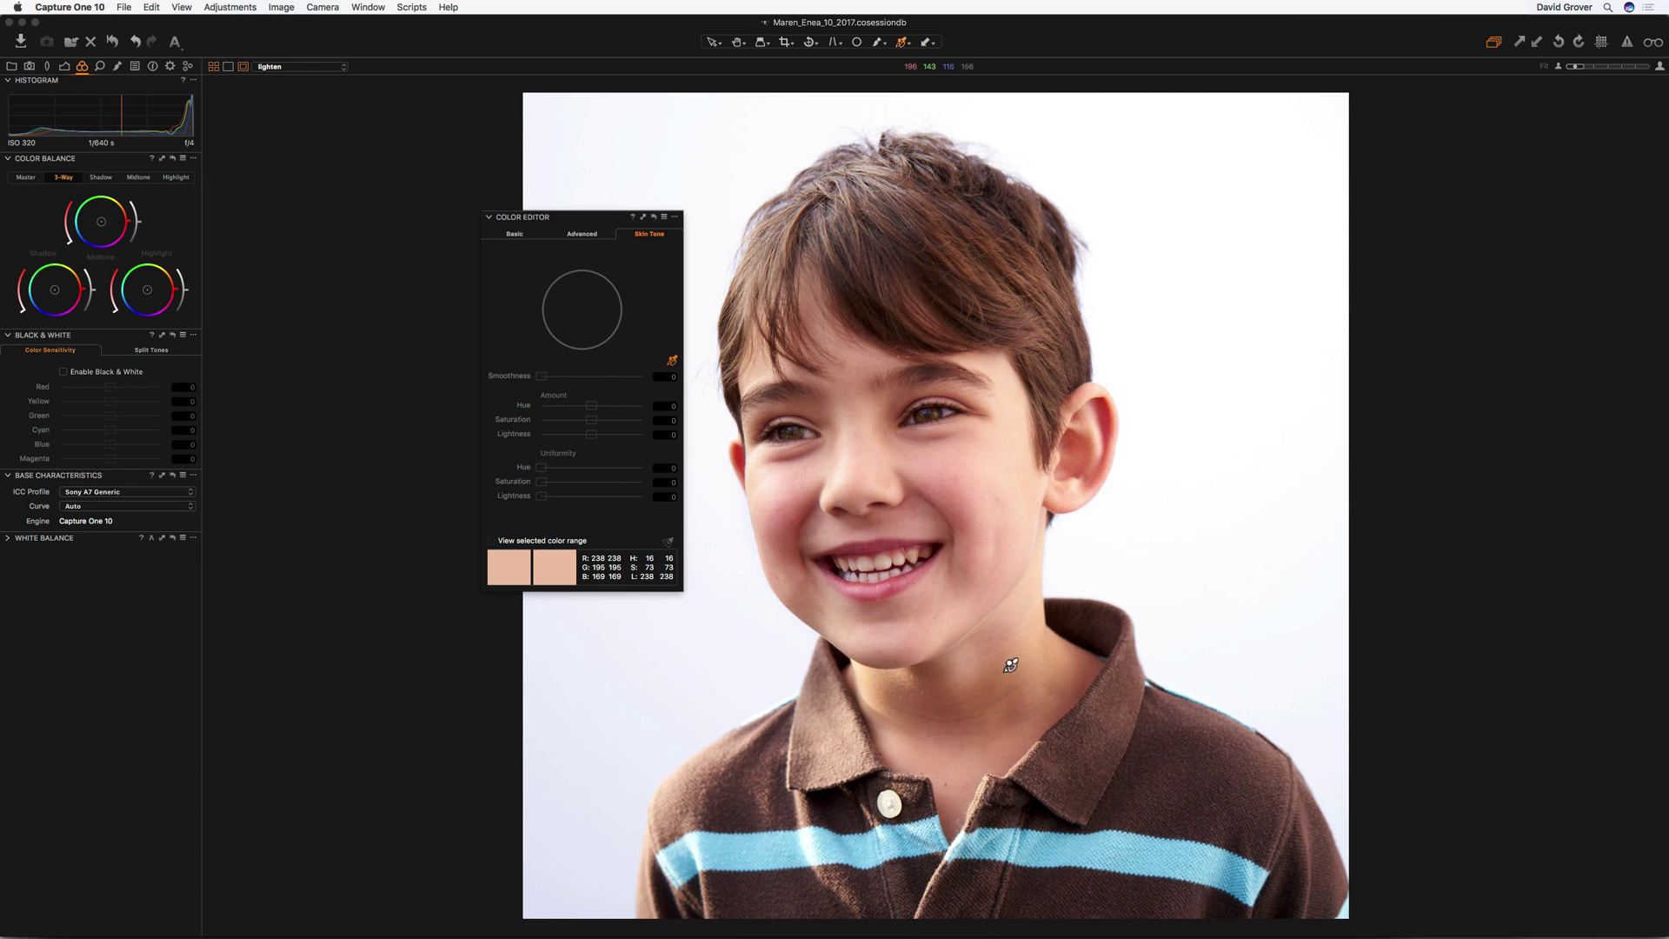
pyautogui.click(960, 604)
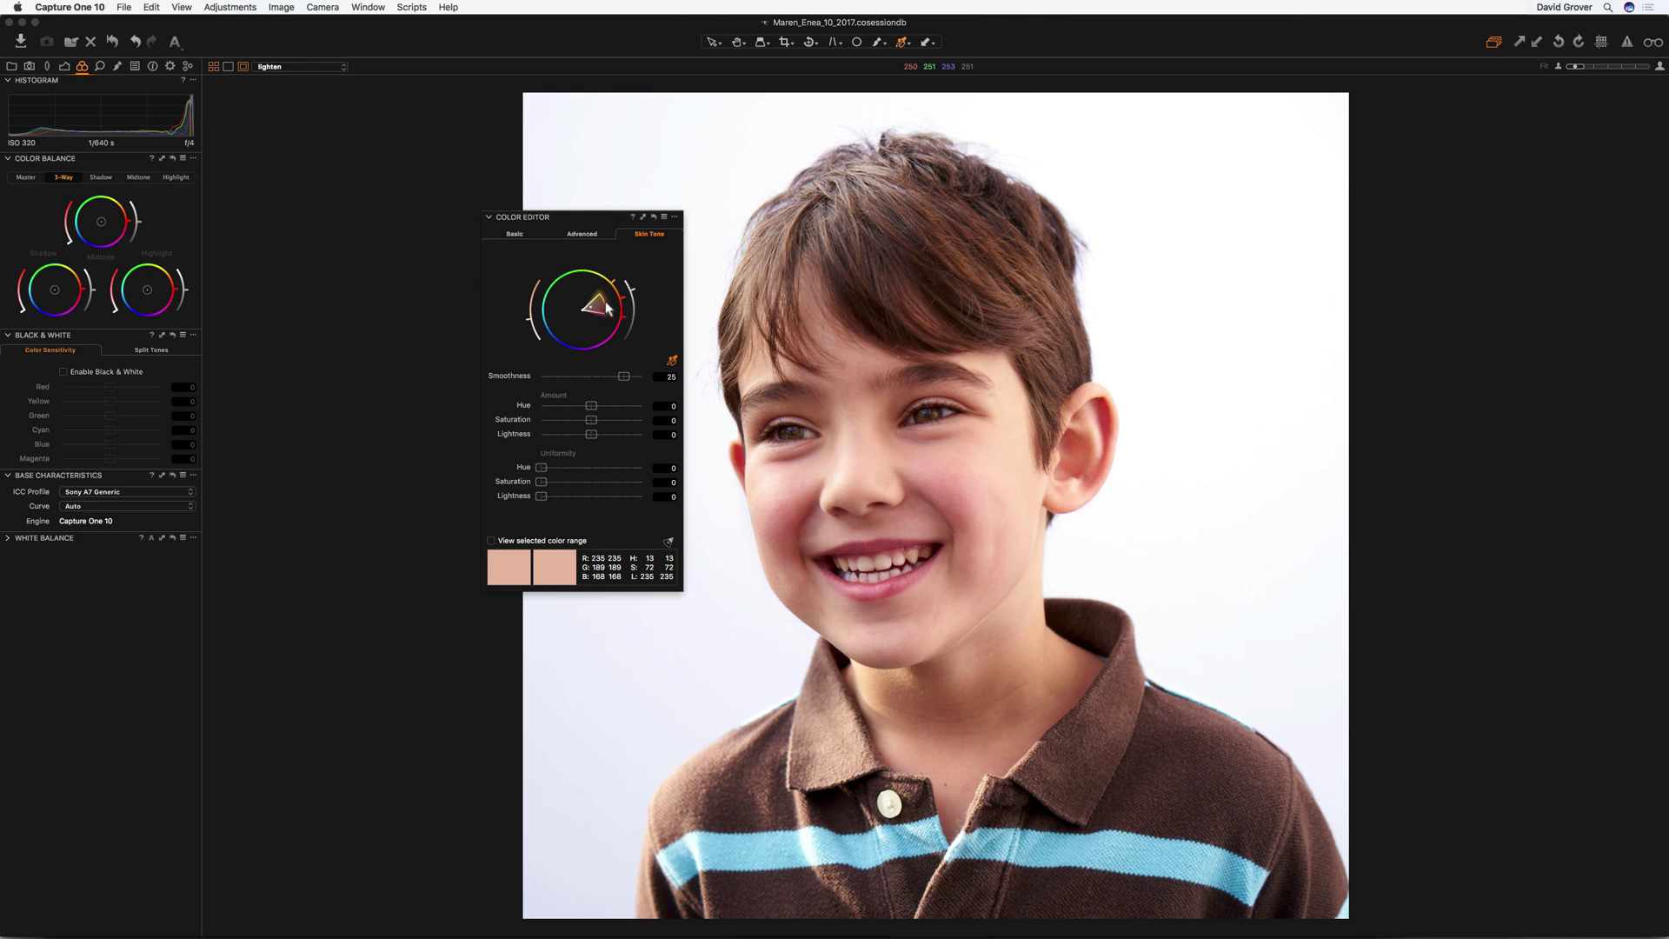
pyautogui.moveTo(602, 303); pyautogui.dragTo(625, 292)
pyautogui.moveTo(601, 217); pyautogui.dragTo(513, 155)
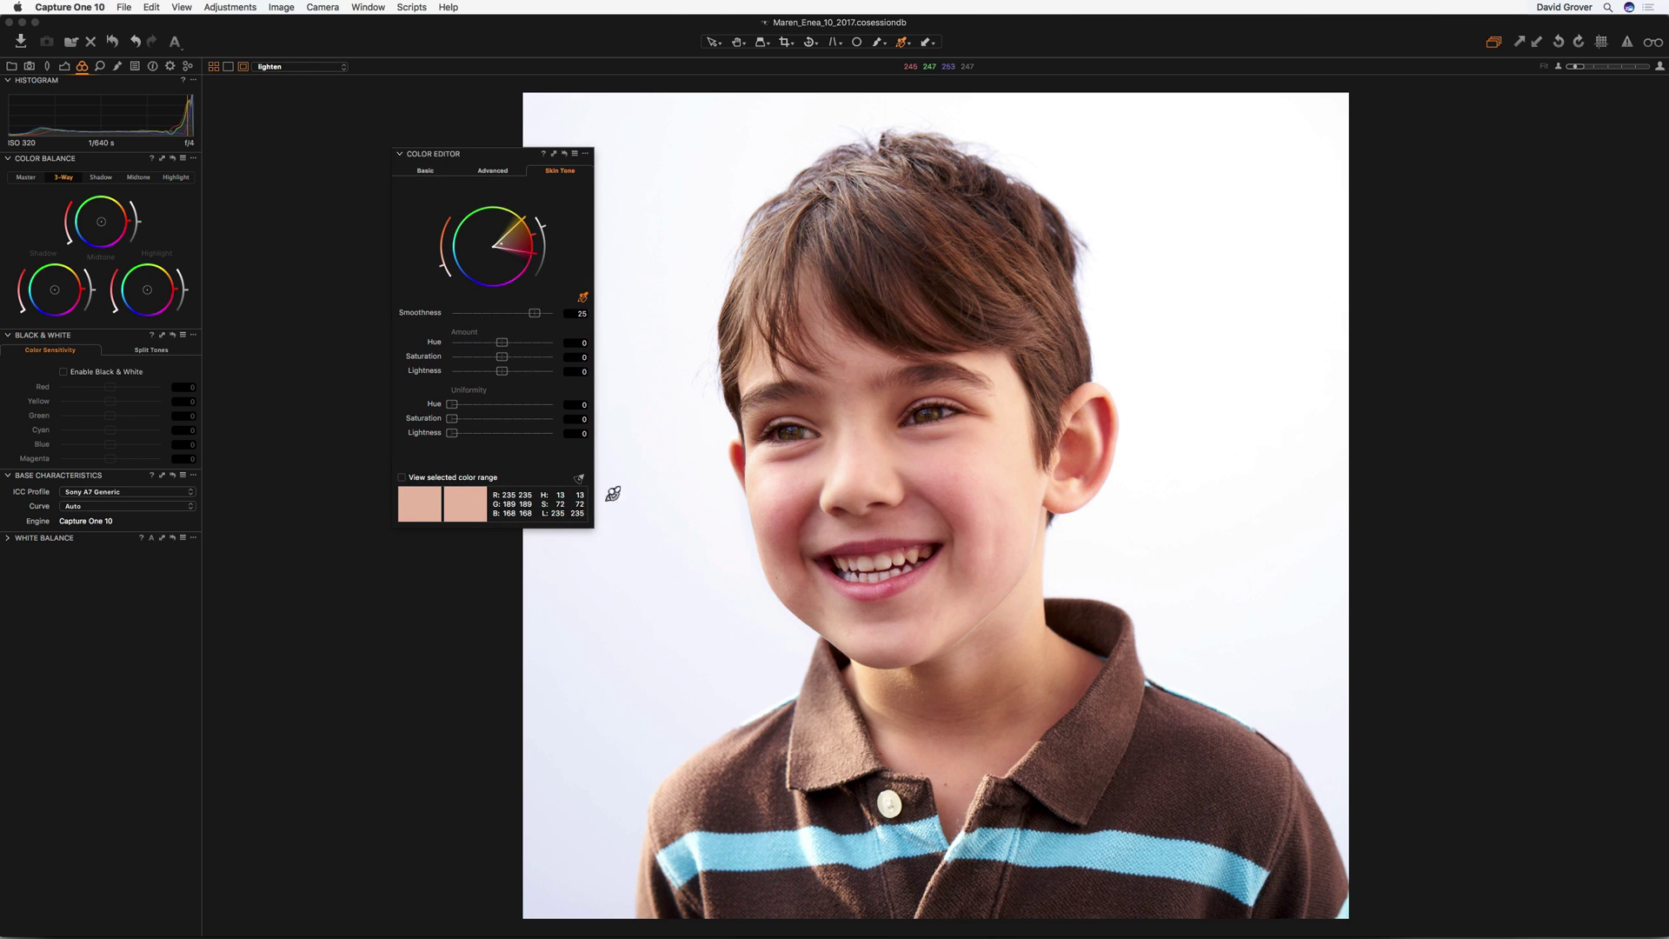
pyautogui.moveTo(599, 525); pyautogui.dragTo(704, 691)
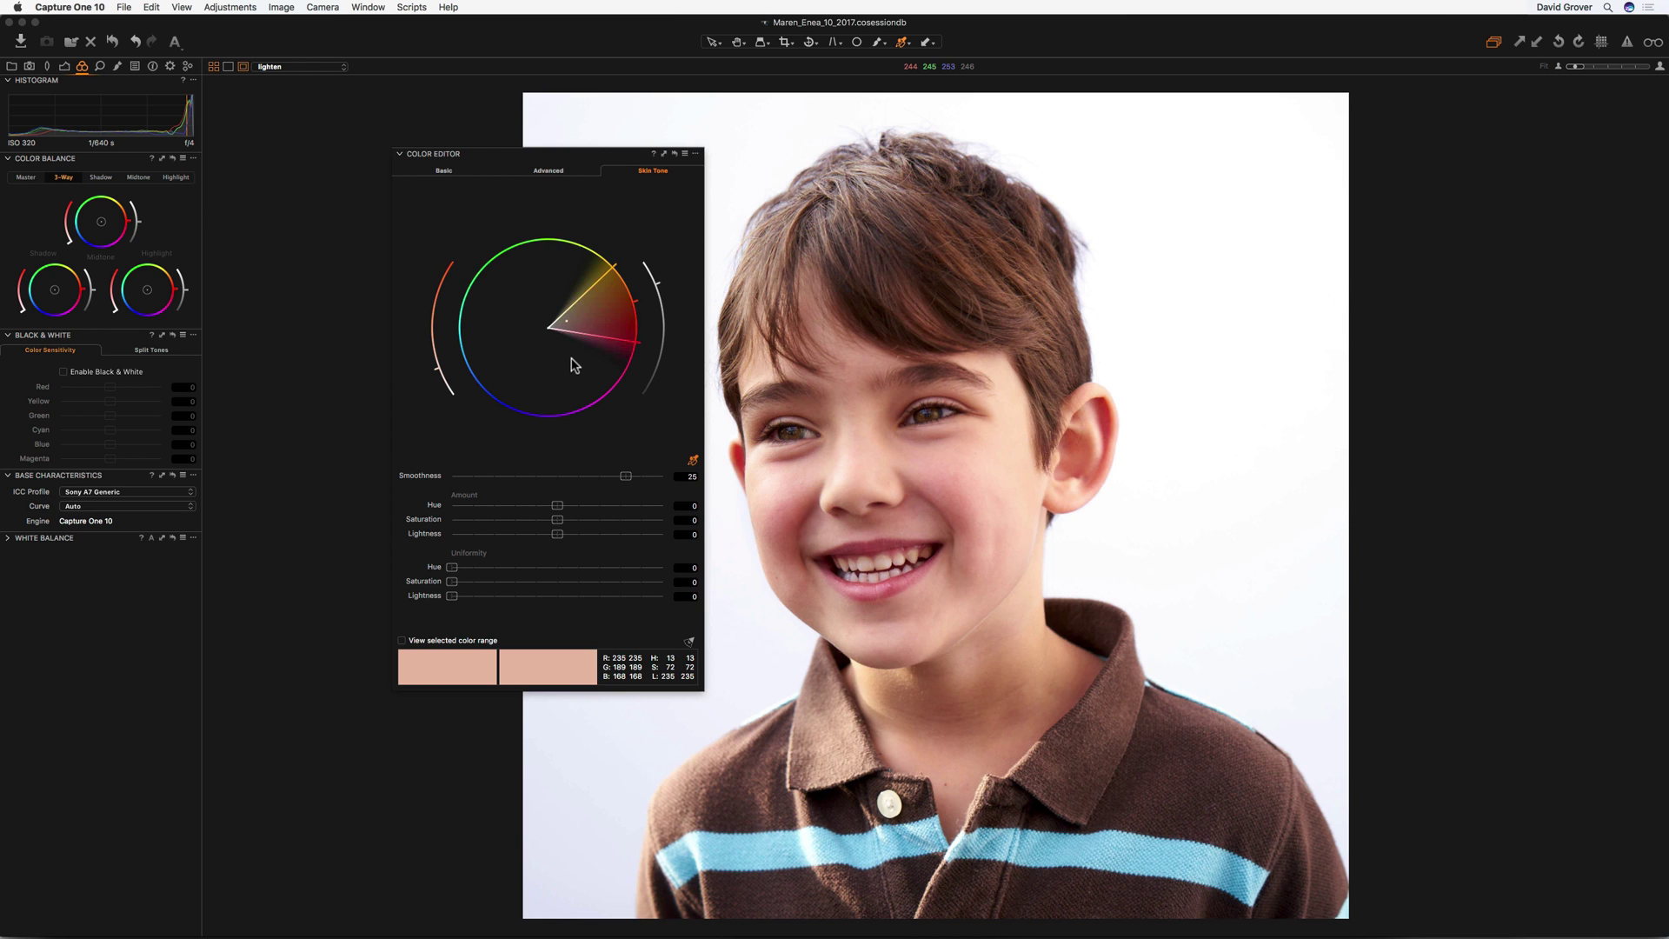
pyautogui.moveTo(620, 341); pyautogui.dragTo(615, 352)
pyautogui.moveTo(605, 272); pyautogui.dragTo(605, 261)
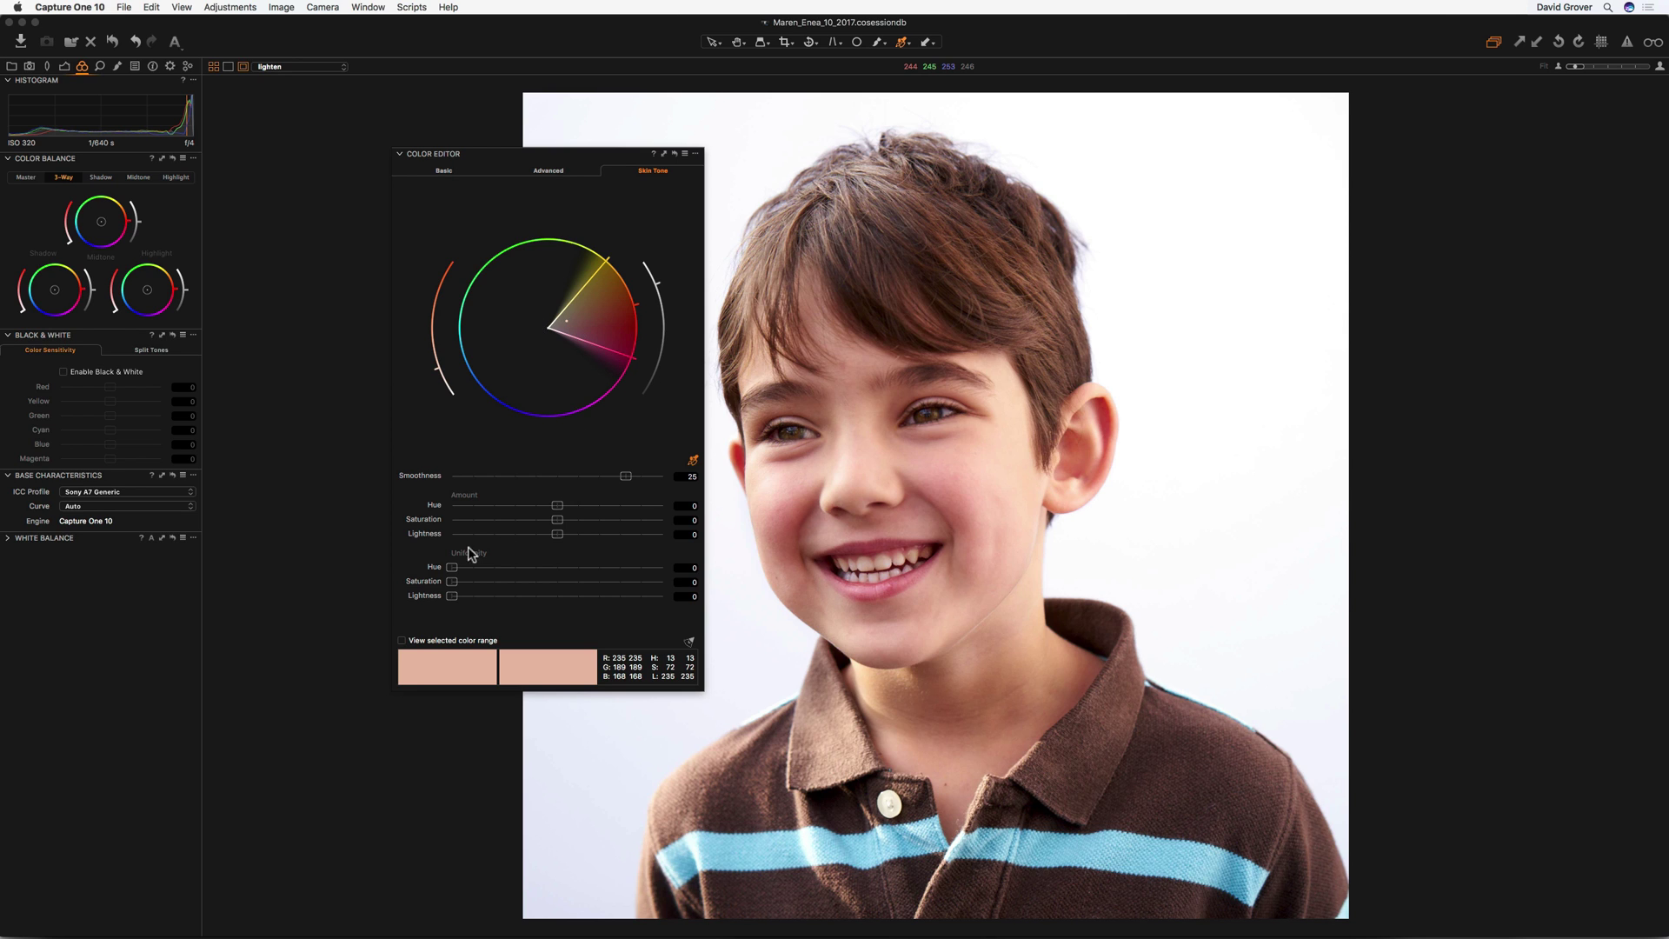
# Set Skin Tone Uniformity hue, saturation and lightness to 100
pyautogui.moveTo(493, 572); pyautogui.dragTo(682, 577)
pyautogui.moveTo(453, 582); pyautogui.dragTo(714, 587)
pyautogui.moveTo(451, 595); pyautogui.dragTo(346, 603)
pyautogui.moveTo(484, 565); pyautogui.dragTo(373, 566)
pyautogui.moveTo(452, 566); pyautogui.dragTo(383, 580)
# Reset and dock the Color Editor, then compare the Bground and lighten layers by toggling them
pyautogui.click(675, 153)
pyautogui.moveTo(529, 155); pyautogui.dragTo(151, 155)
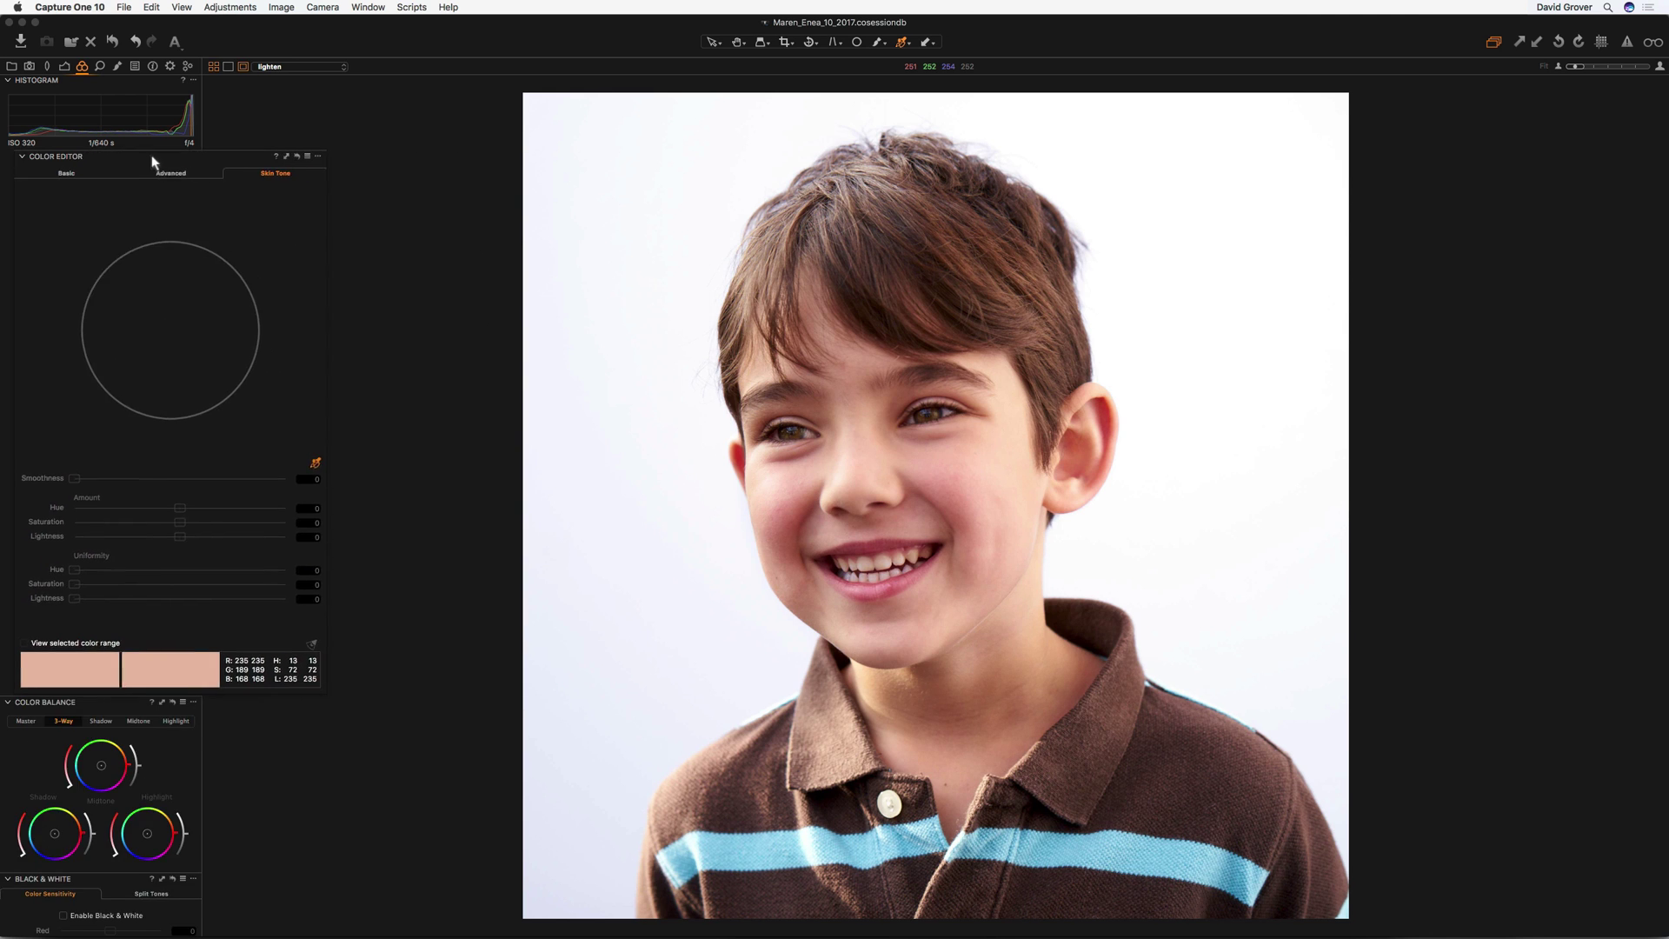
pyautogui.click(118, 67)
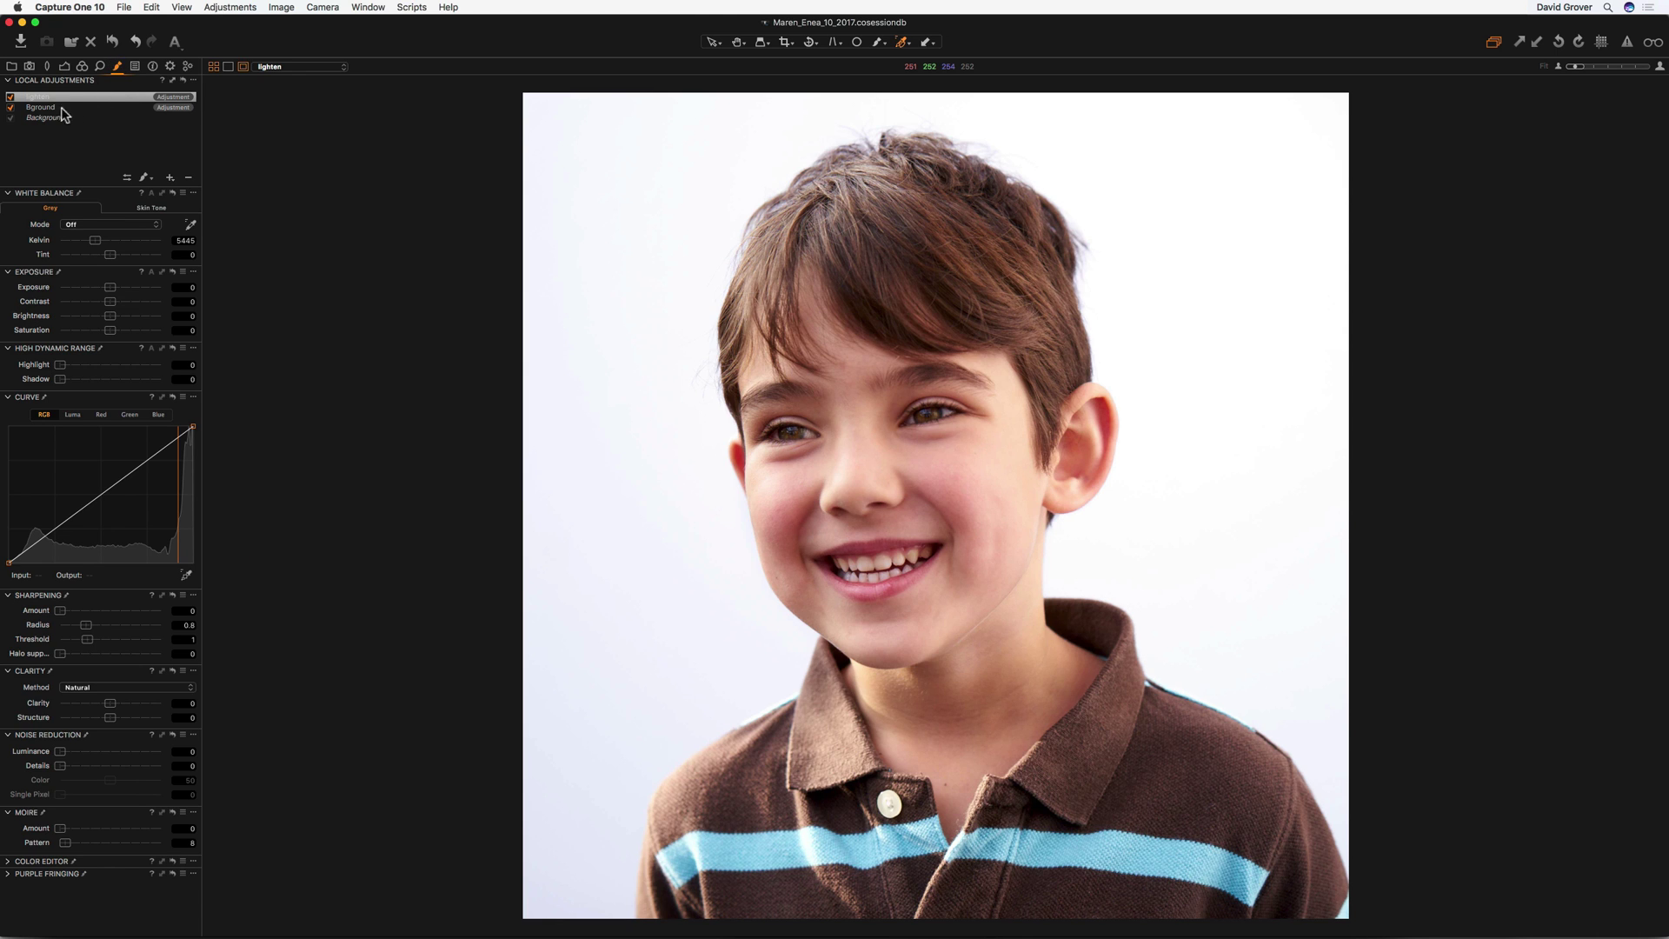
pyautogui.click(12, 108)
pyautogui.click(11, 108)
pyautogui.click(11, 107)
pyautogui.click(13, 98)
pyautogui.click(12, 98)
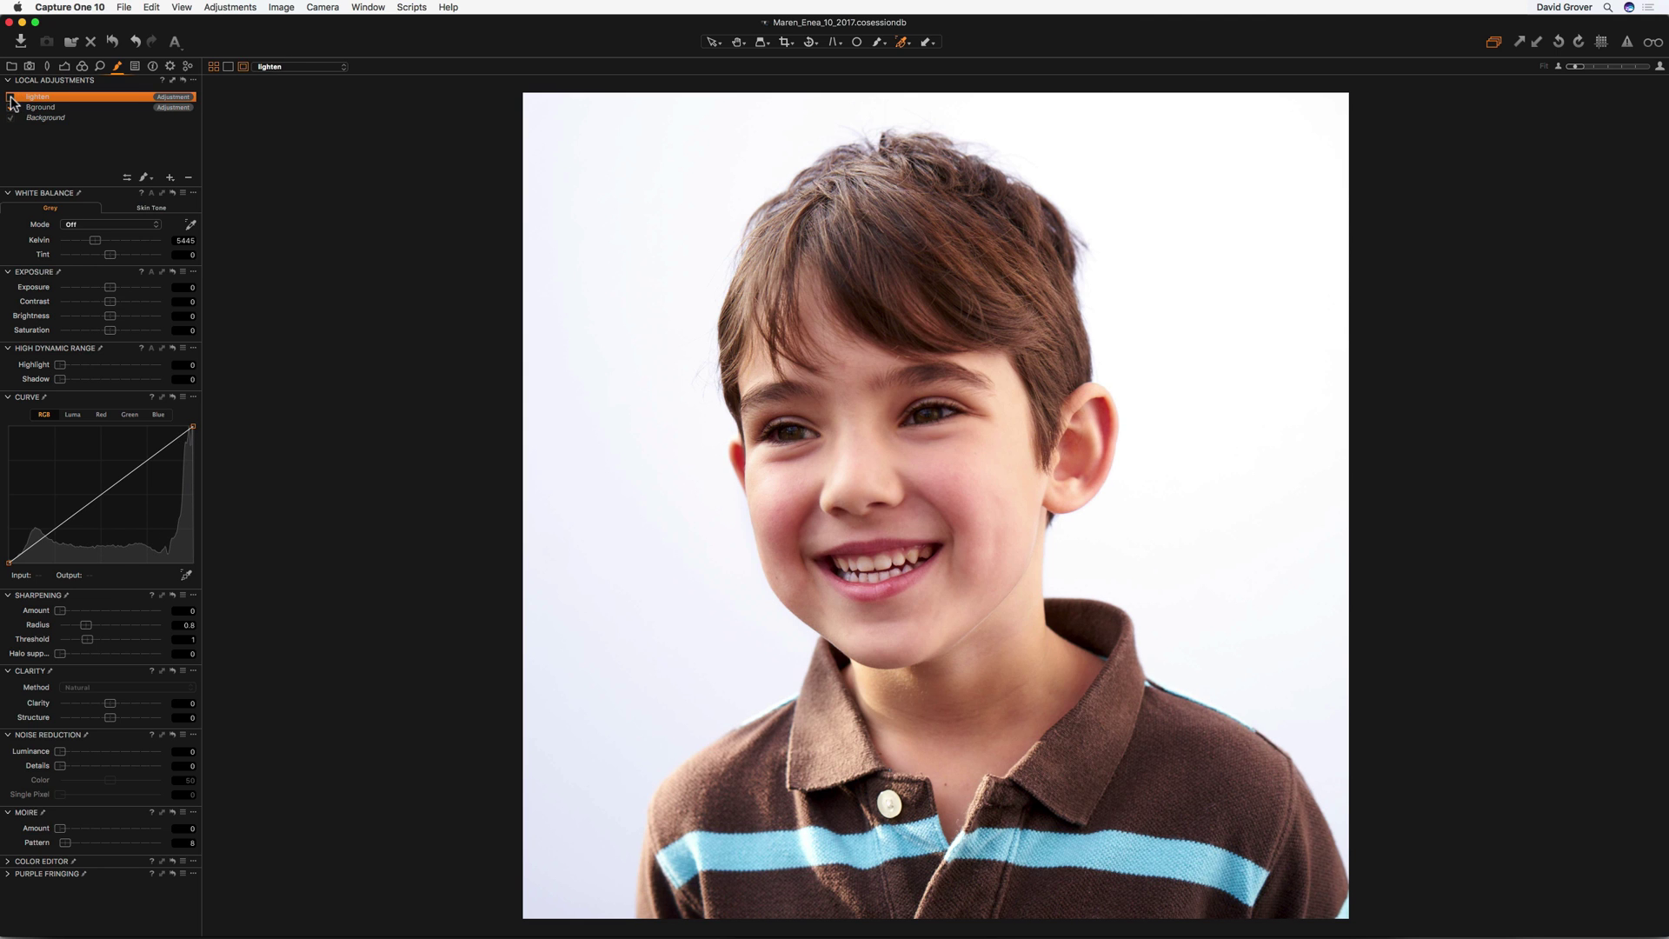
pyautogui.click(11, 97)
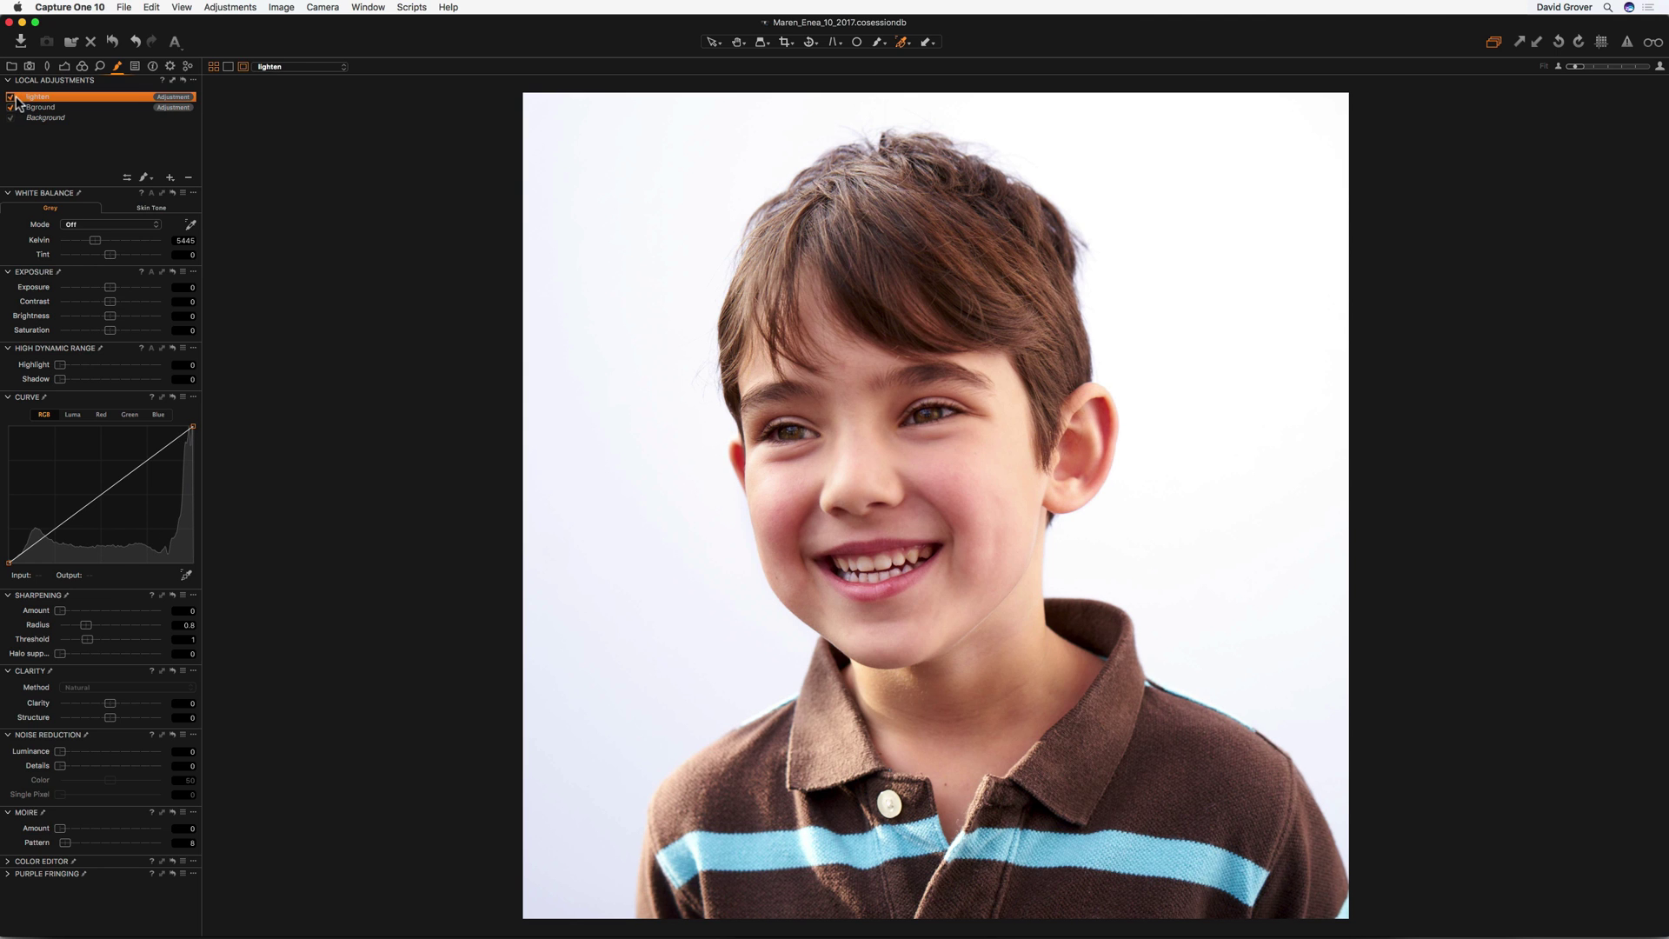
# Add a new adjustment layer named 'Skin Fix'
pyautogui.click(171, 180)
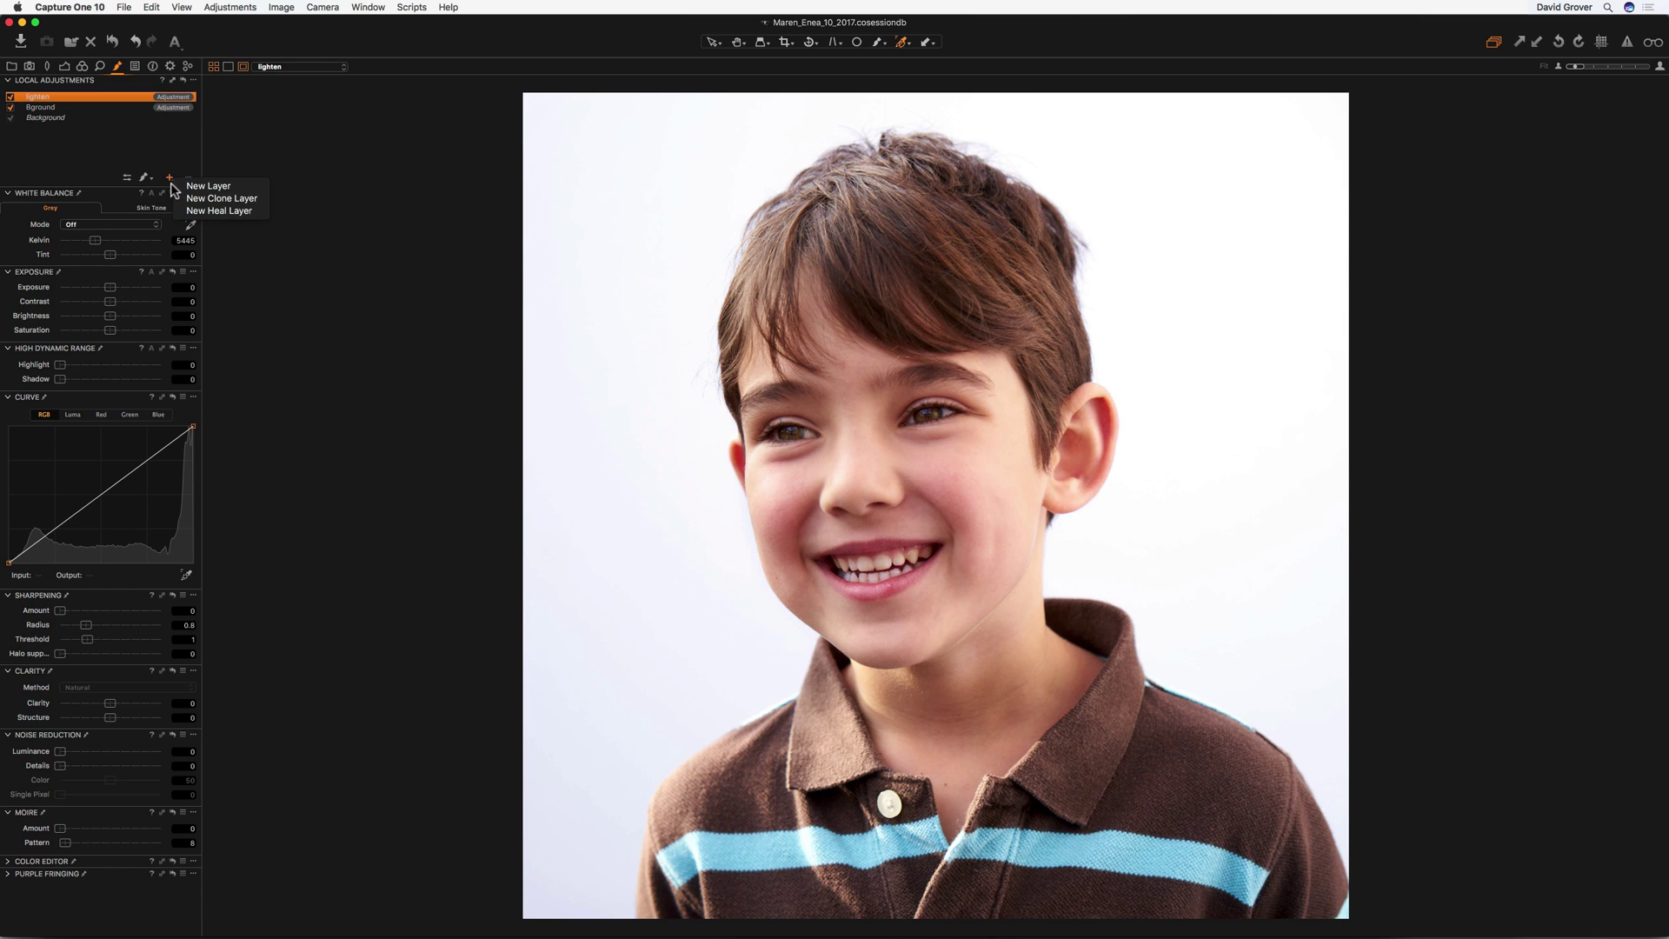
pyautogui.click(238, 188)
pyautogui.write('Skin Fix')
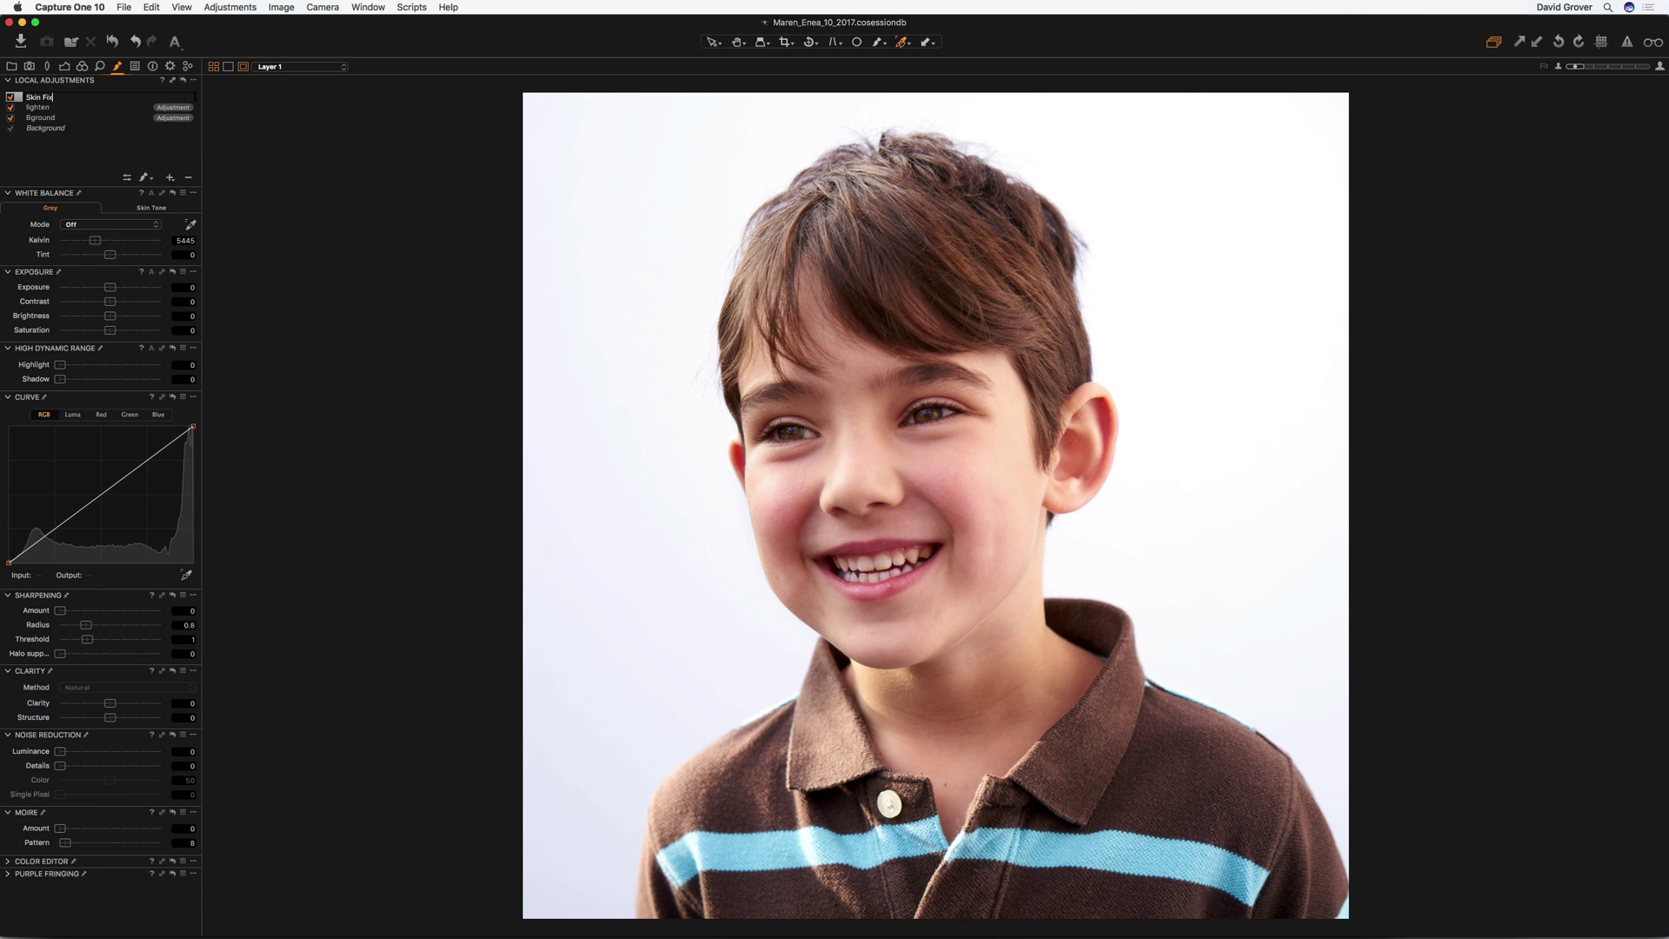
pyautogui.press('Return')
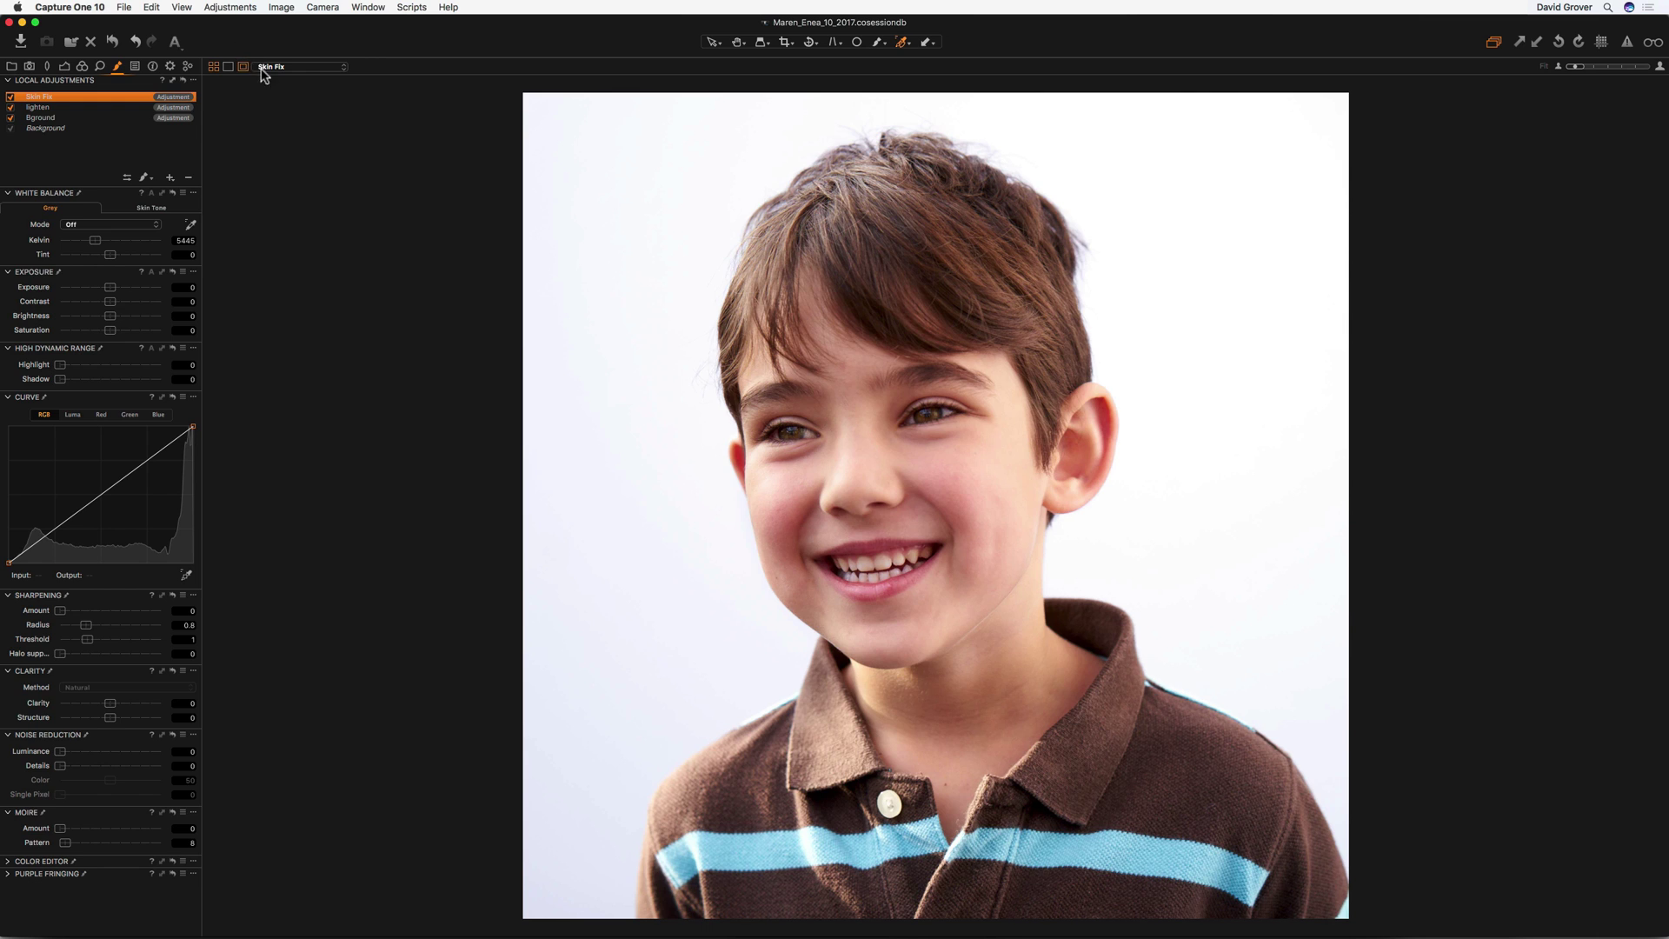
# Fill the Skin Fix mask across the whole photo and check it with the M overlay
pyautogui.click(193, 80)
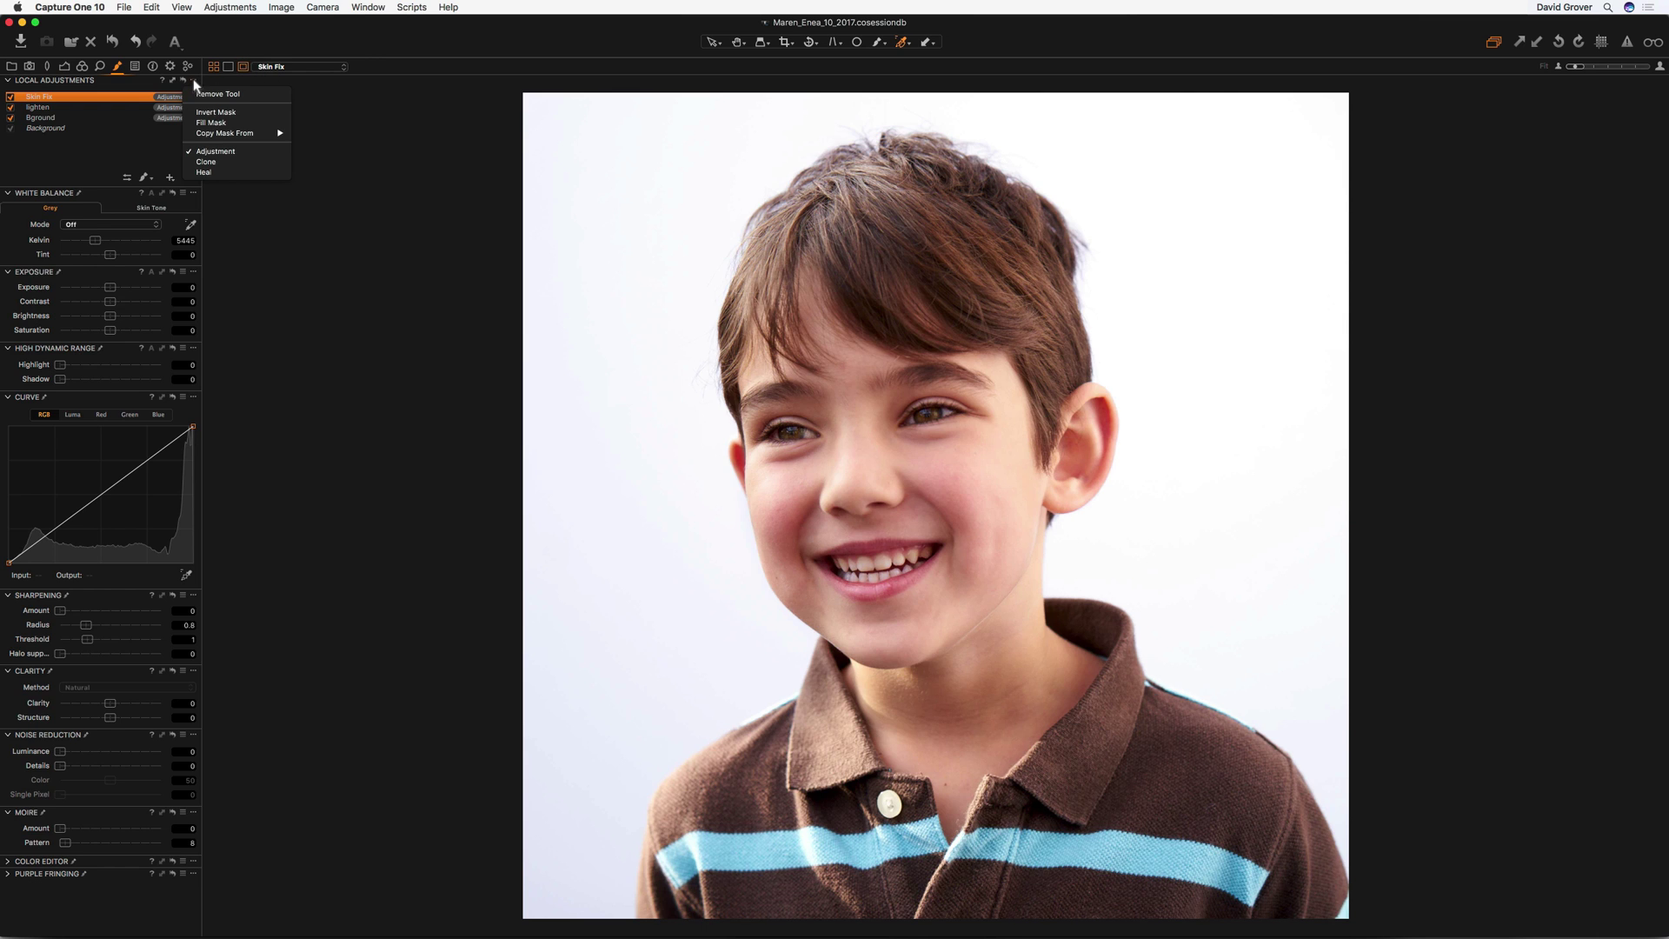
pyautogui.click(255, 124)
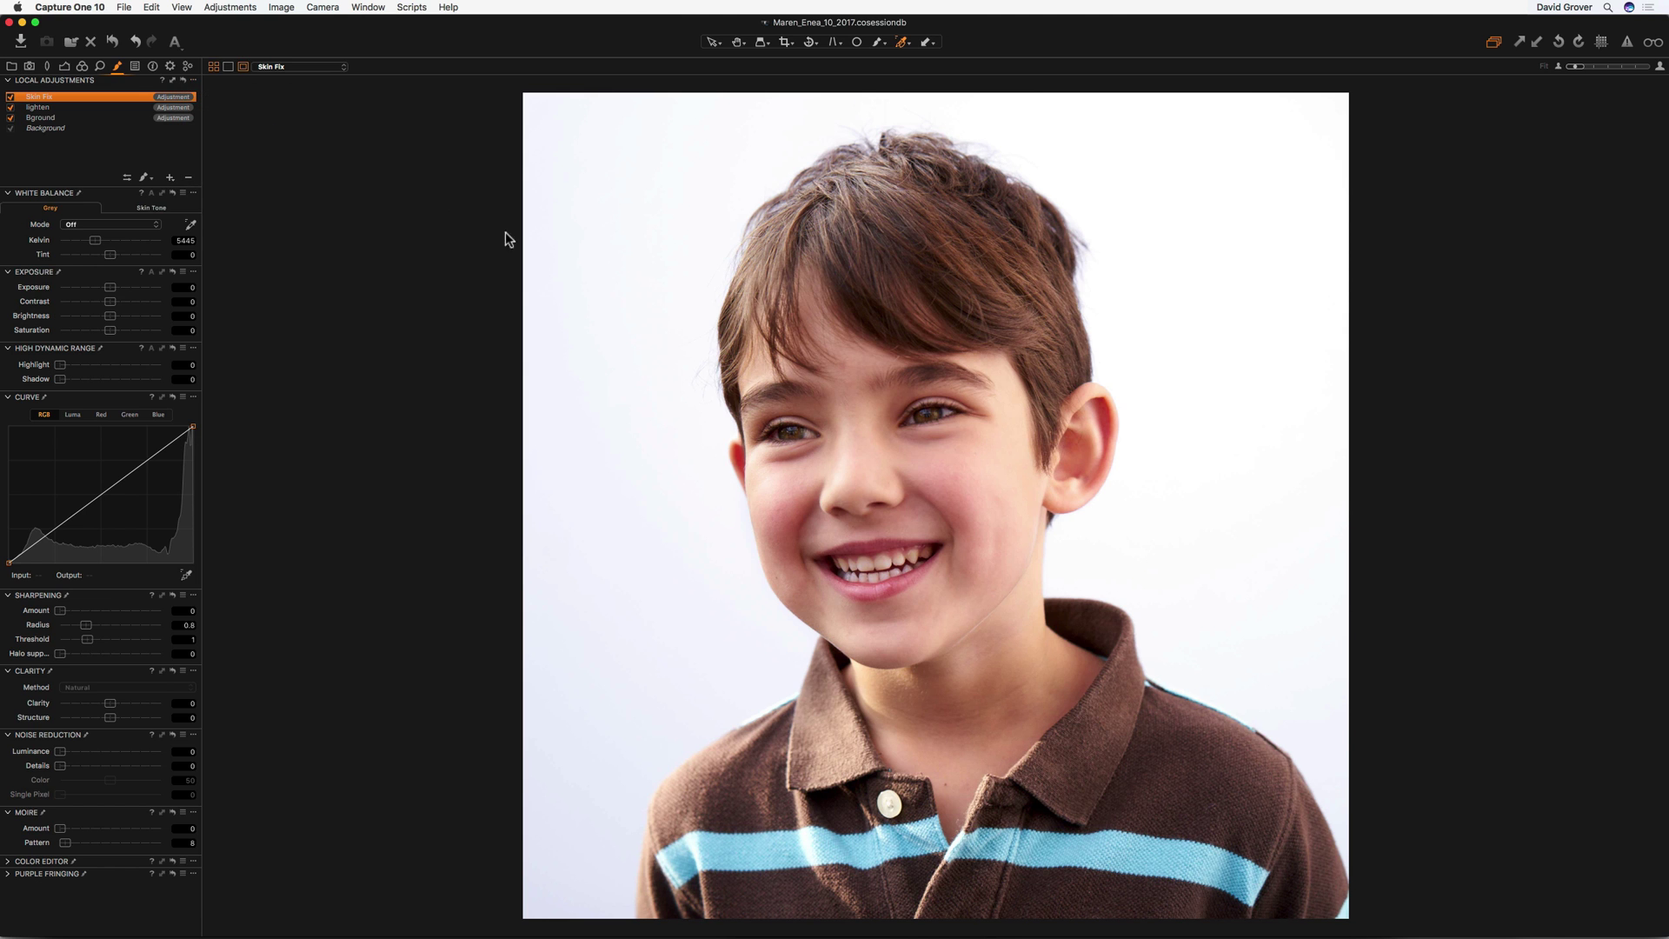
pyautogui.press('m')
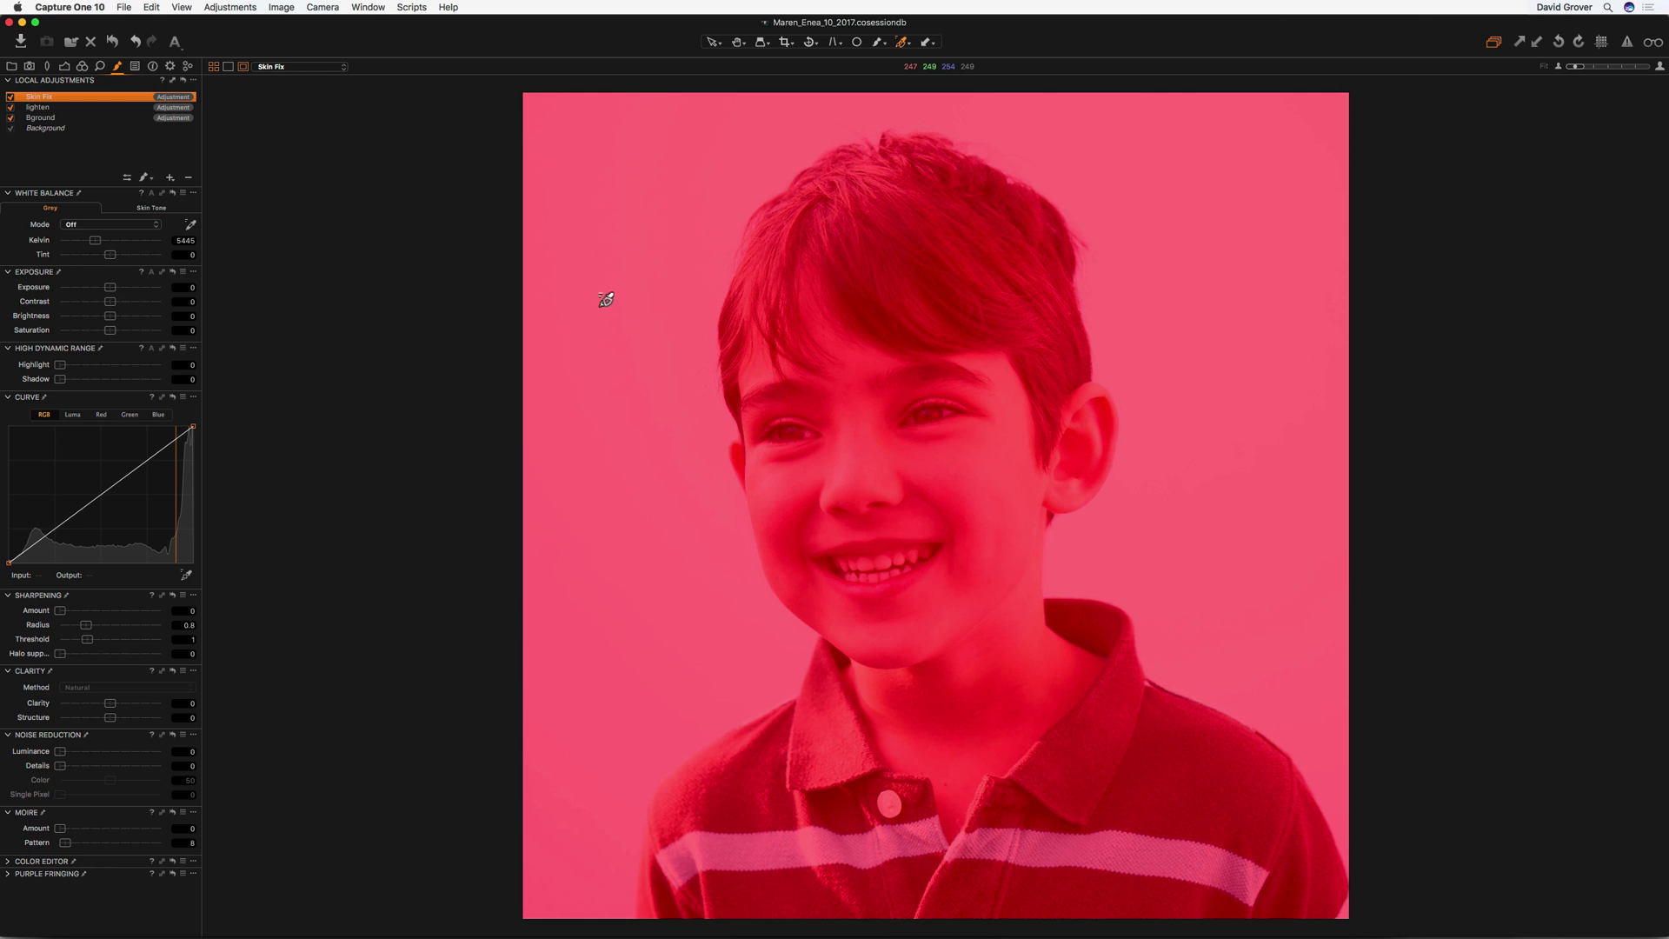
pyautogui.press('m')
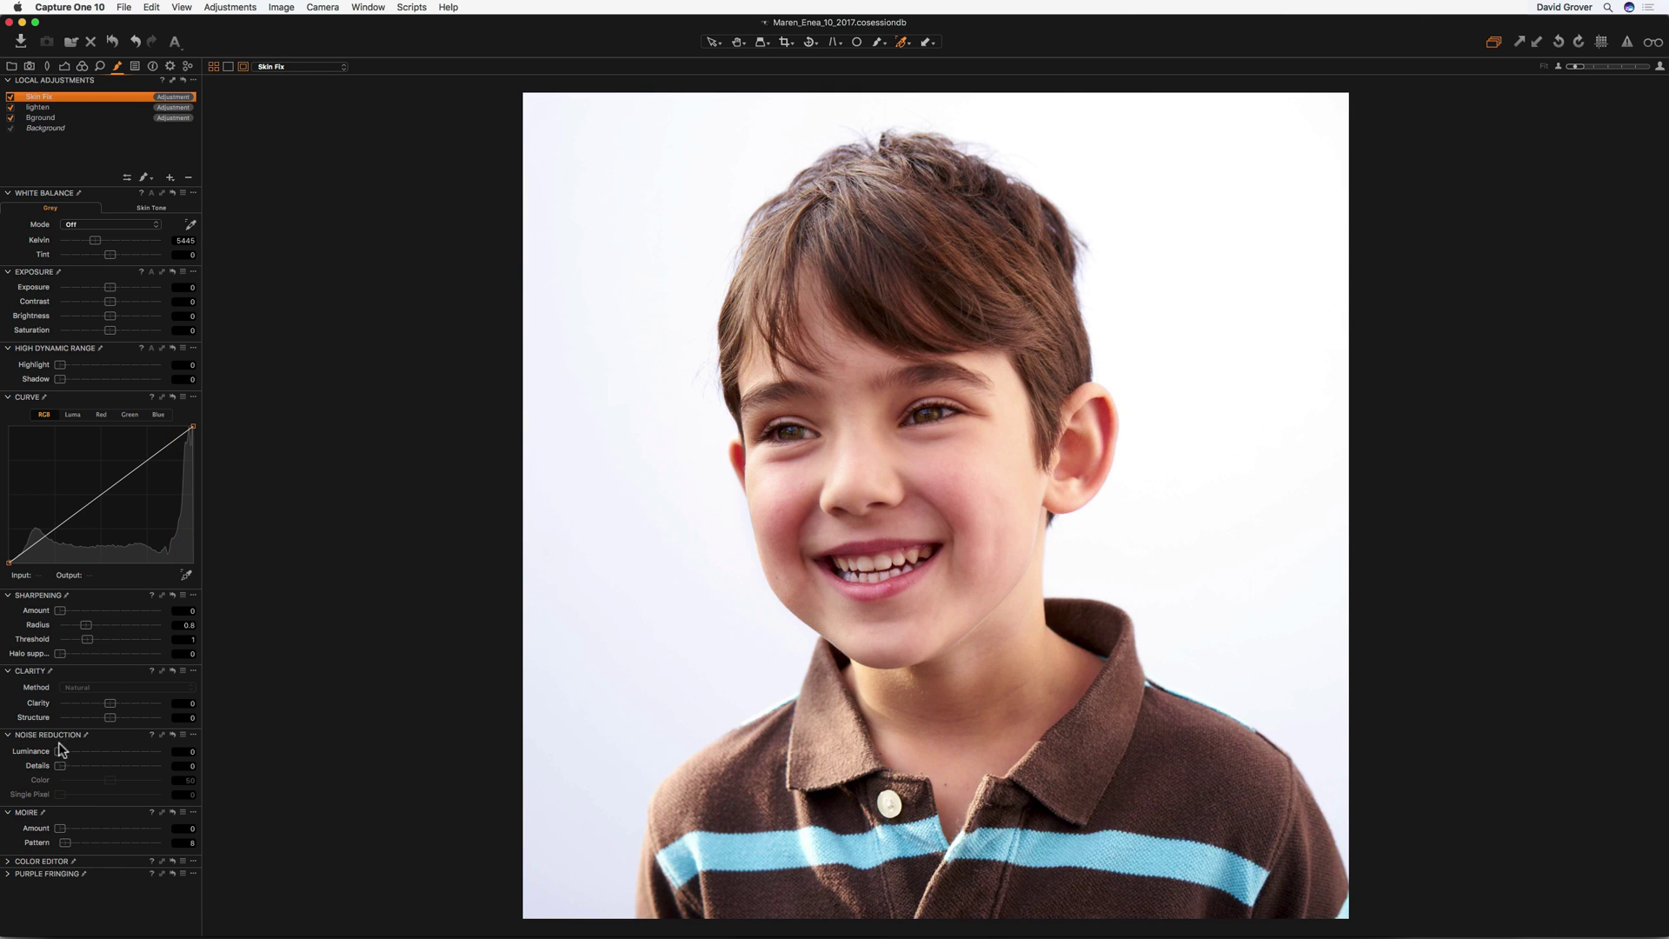
# Move the Color Editor to the top of the tools and show its Skin Tone controls
pyautogui.moveTo(54, 855); pyautogui.dragTo(37, 188)
pyautogui.click(9, 193)
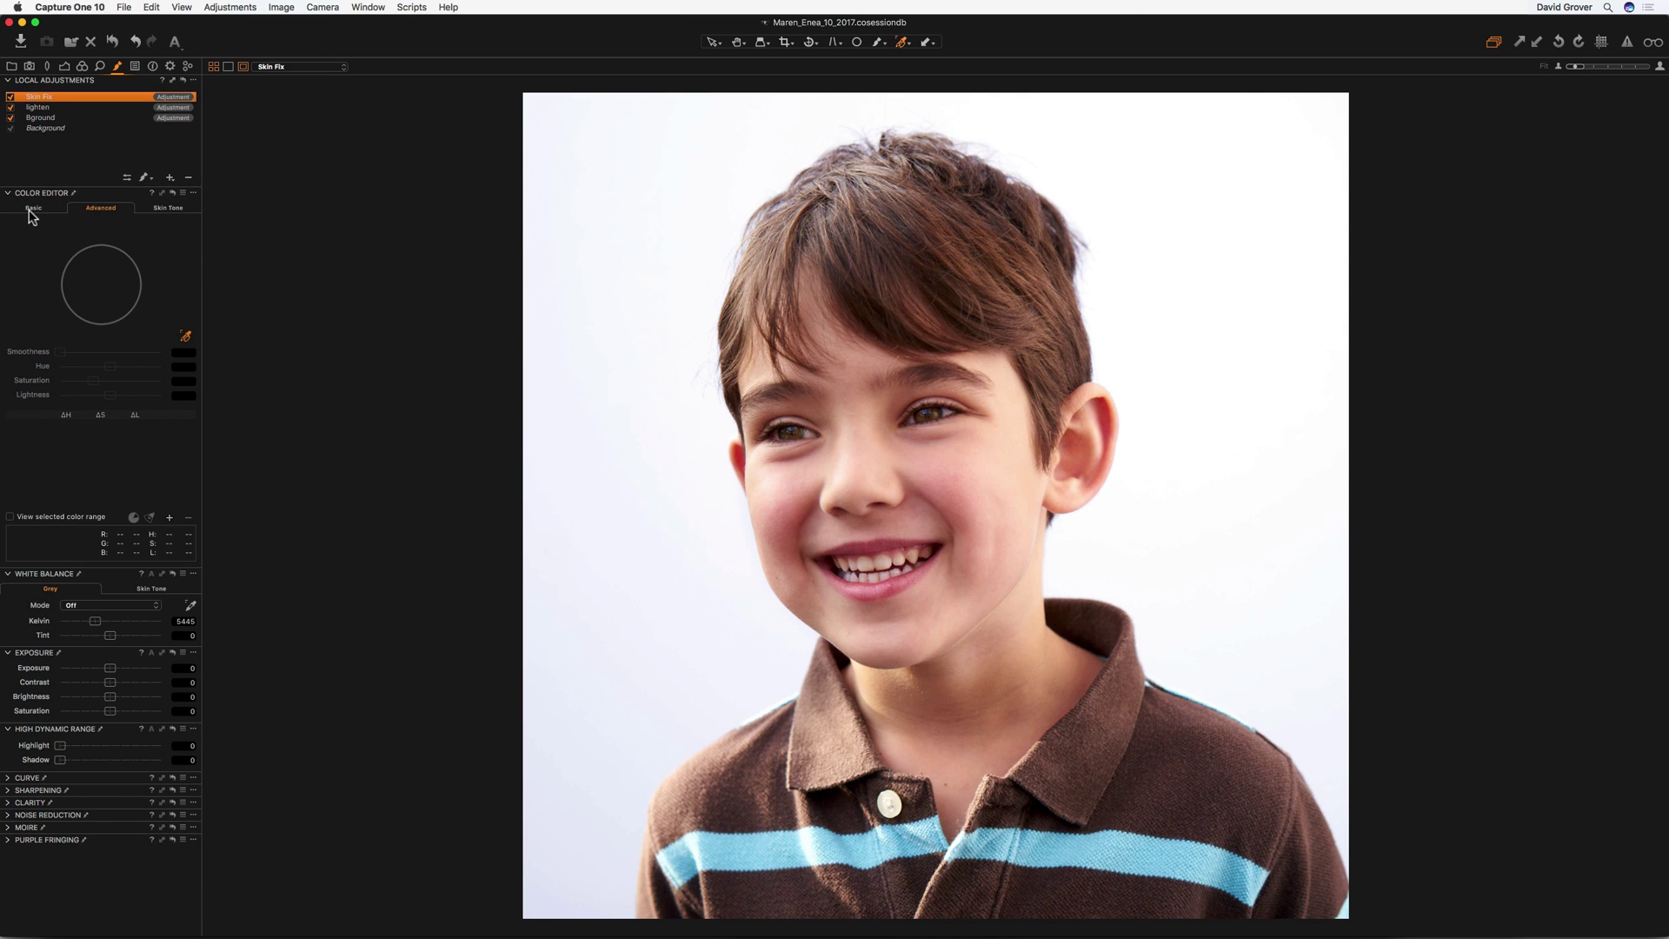
pyautogui.click(167, 214)
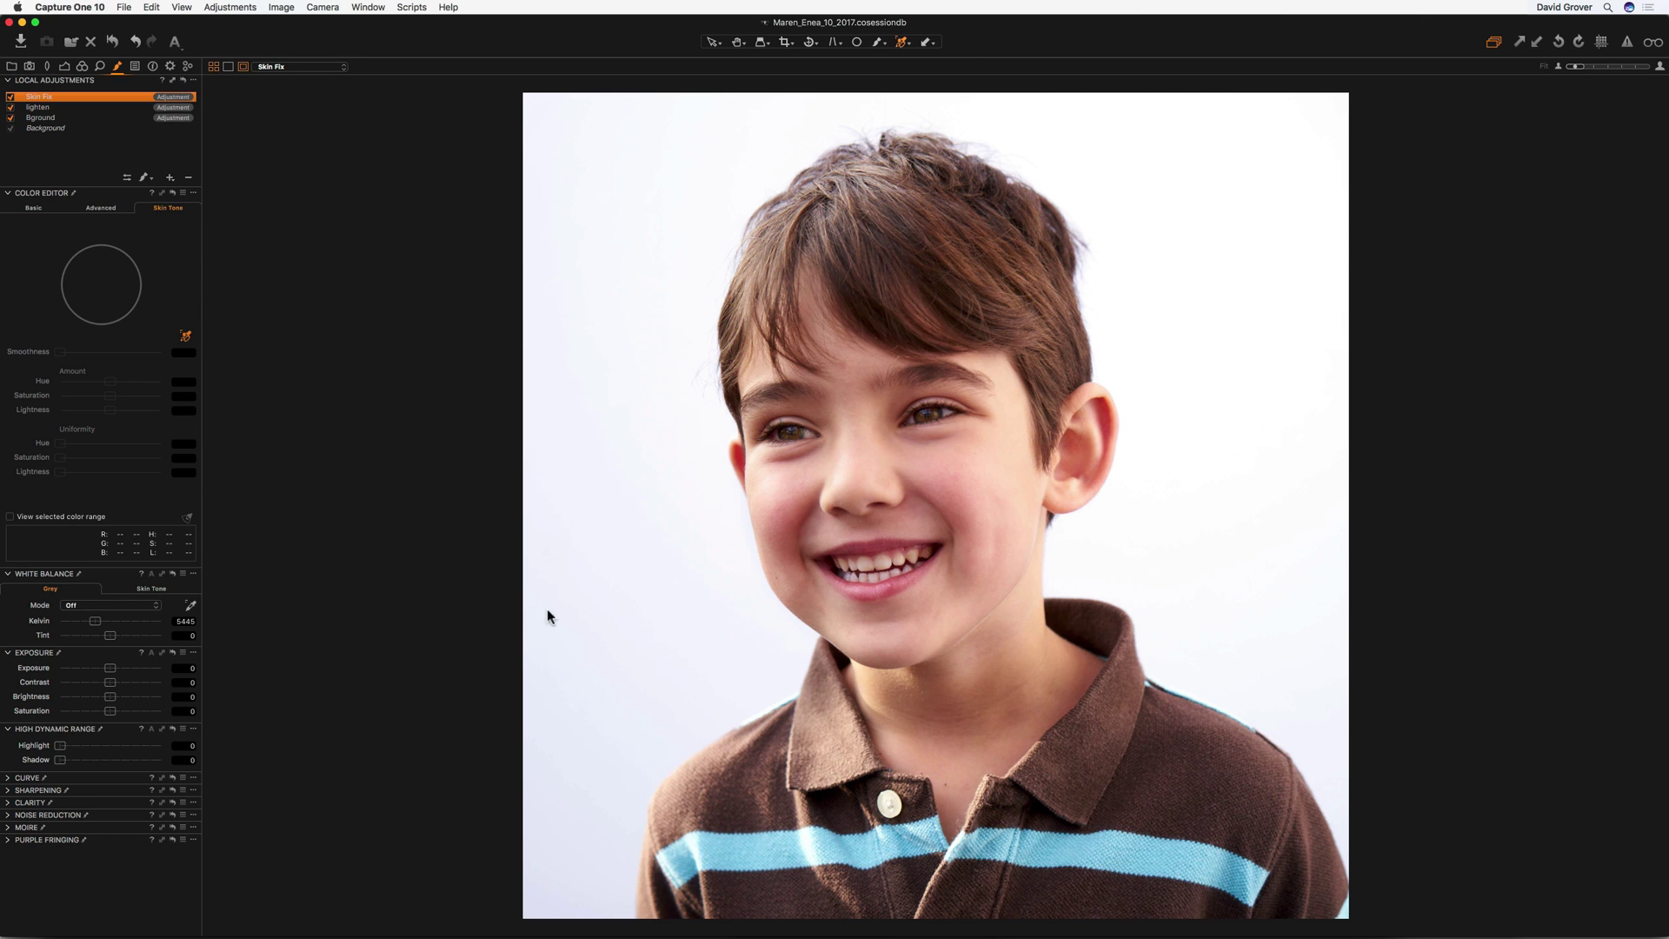
# Sample skin from the chin, widen the range, and set Uniformity Hue 87, Saturation 63.6
pyautogui.click(961, 602)
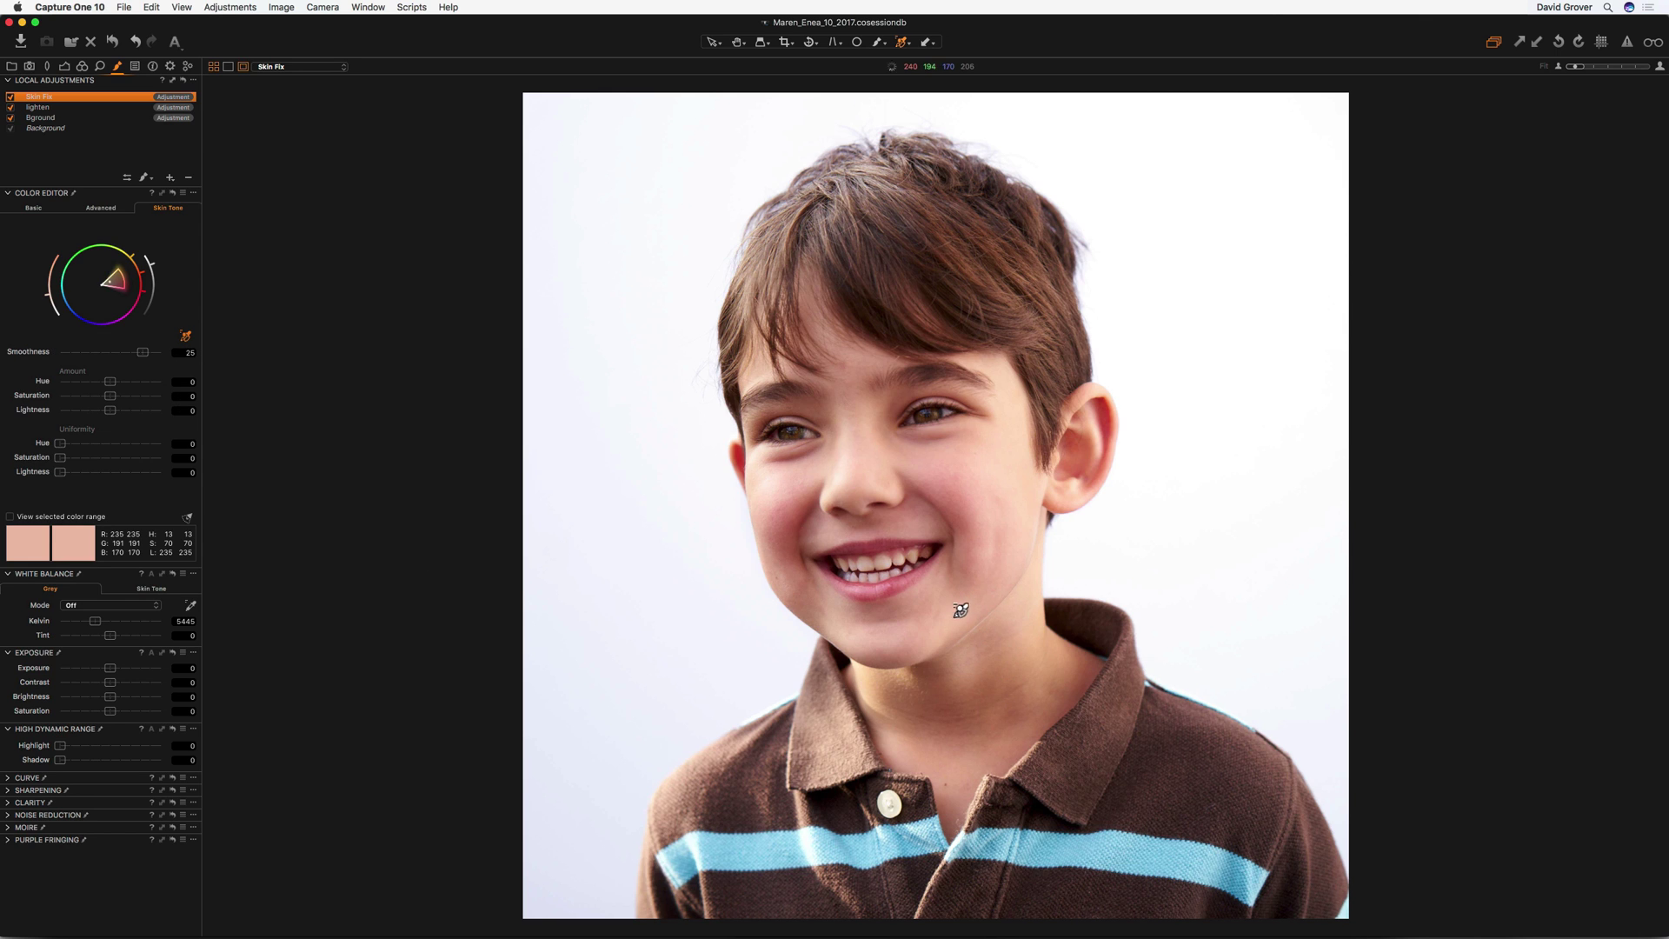
pyautogui.click(188, 520)
pyautogui.moveTo(126, 293); pyautogui.dragTo(113, 263)
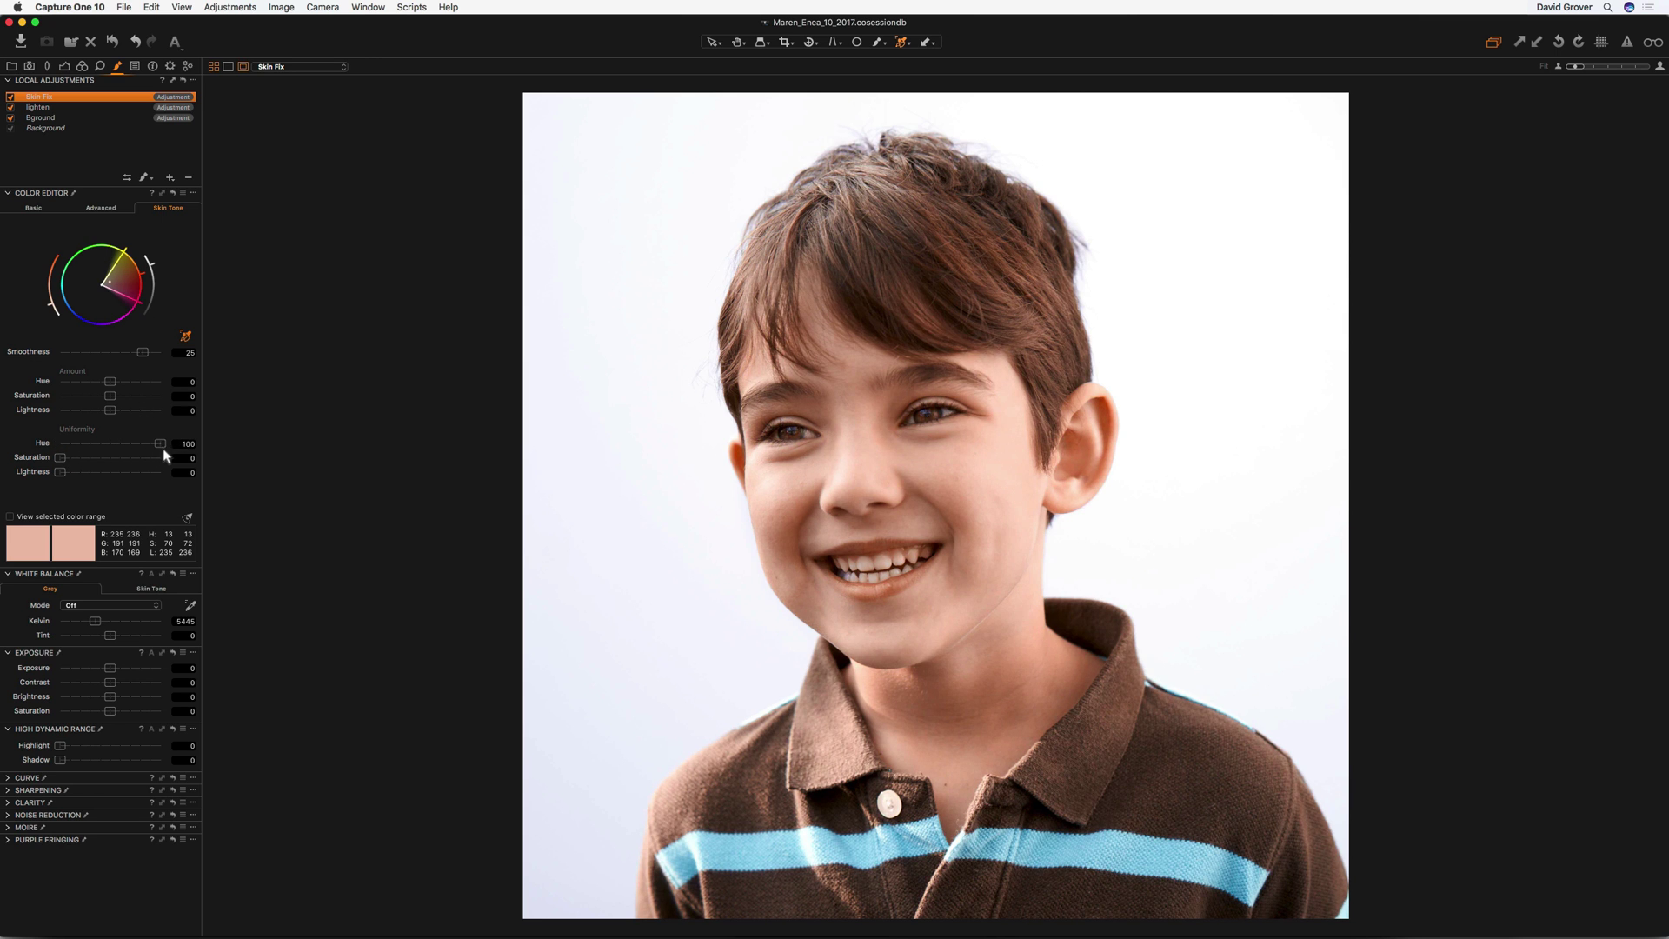
pyautogui.moveTo(162, 445)
pyautogui.mouseDown()
pyautogui.moveTo(93, 461)
pyautogui.moveTo(145, 450)
pyautogui.mouseUp()
pyautogui.press('m')
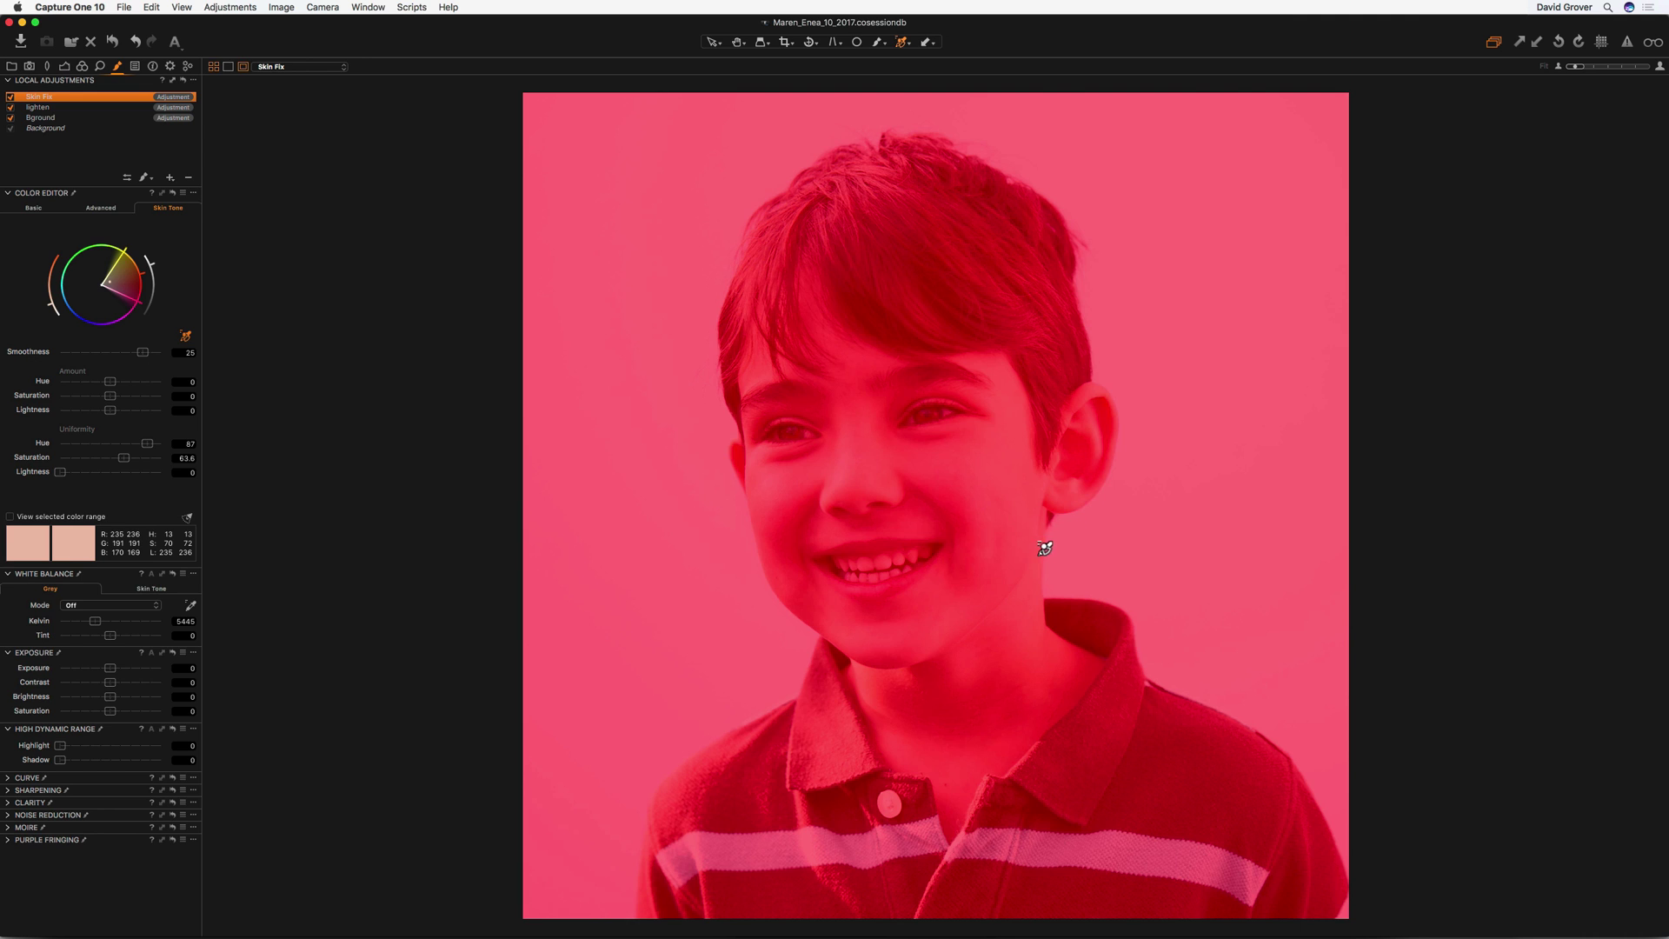
pyautogui.press('m')
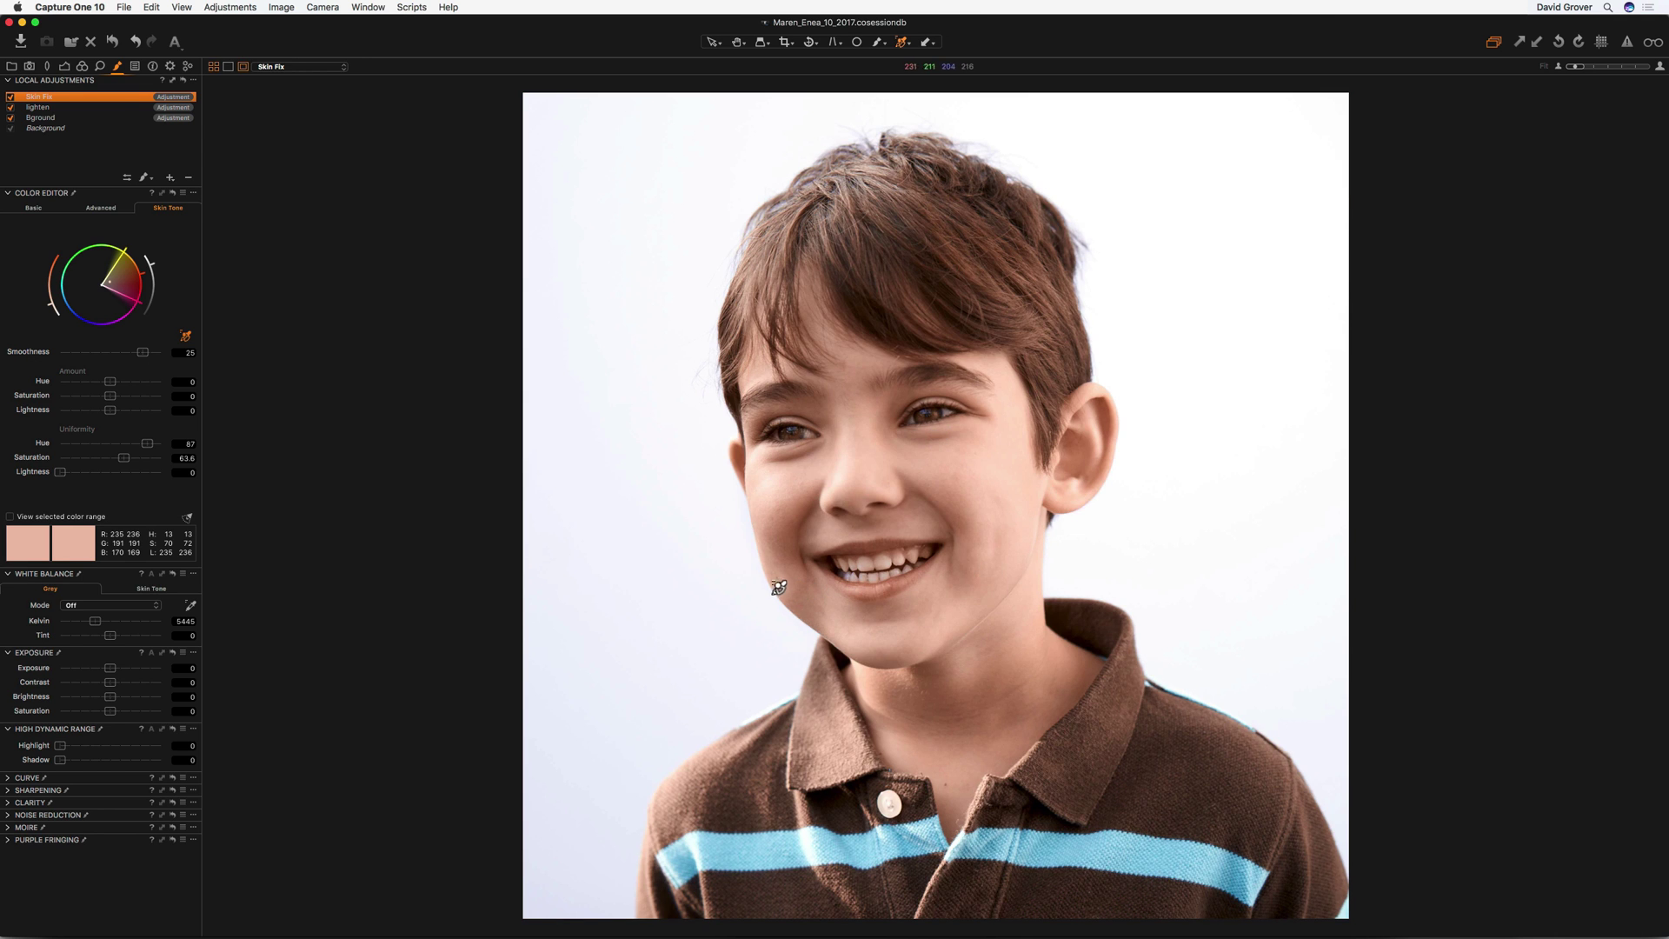
# Compare the Skin Fix layer on and off, then invert its mask so it's empty
pyautogui.click(10, 98)
pyautogui.click(11, 98)
pyautogui.click(10, 97)
pyautogui.click(11, 98)
pyautogui.click(11, 97)
pyautogui.click(10, 98)
pyautogui.click(11, 97)
pyautogui.click(10, 97)
pyautogui.click(193, 80)
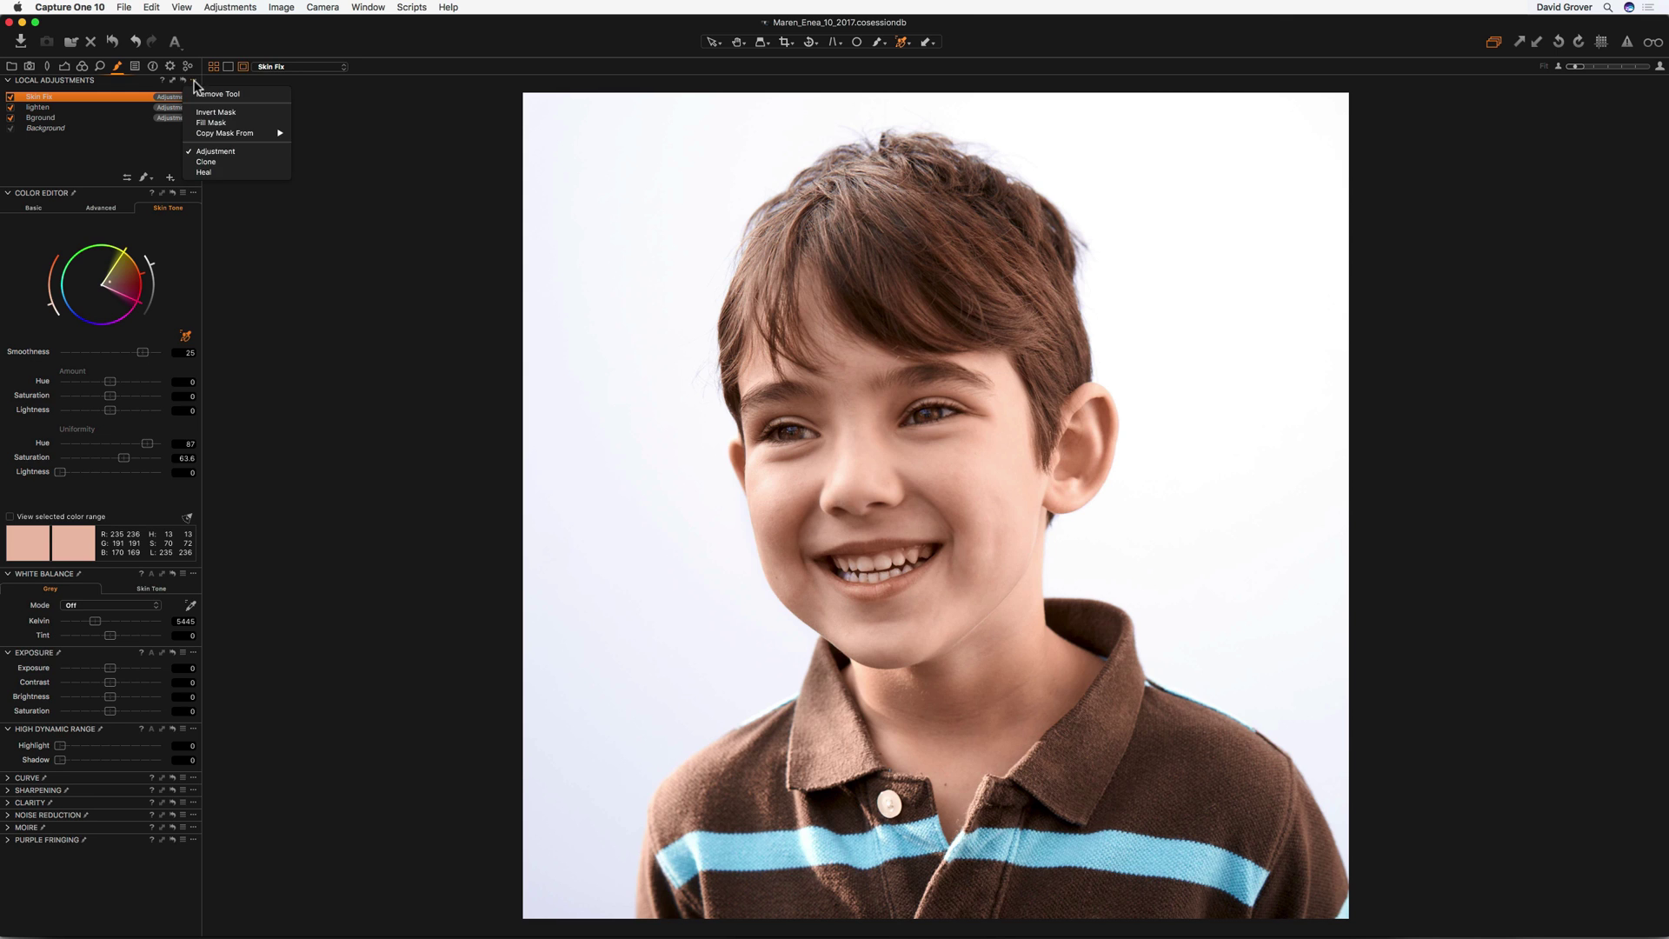
pyautogui.click(247, 112)
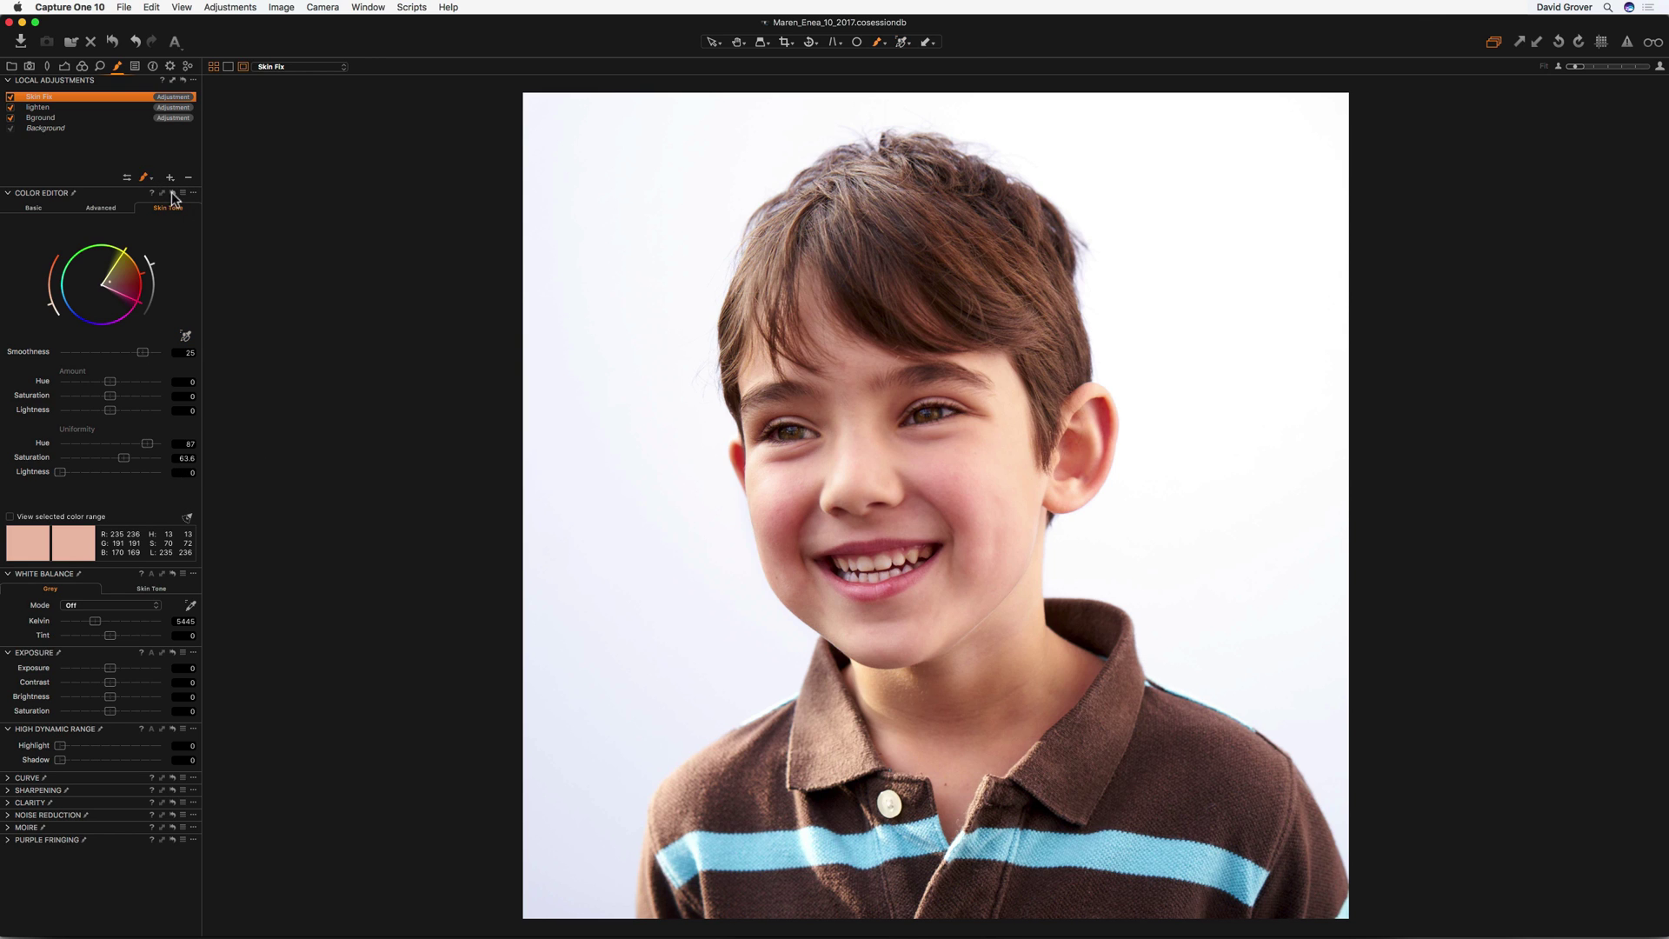
# Set the brush to Hardness 4 and Size 183
pyautogui.rightClick(981, 462)
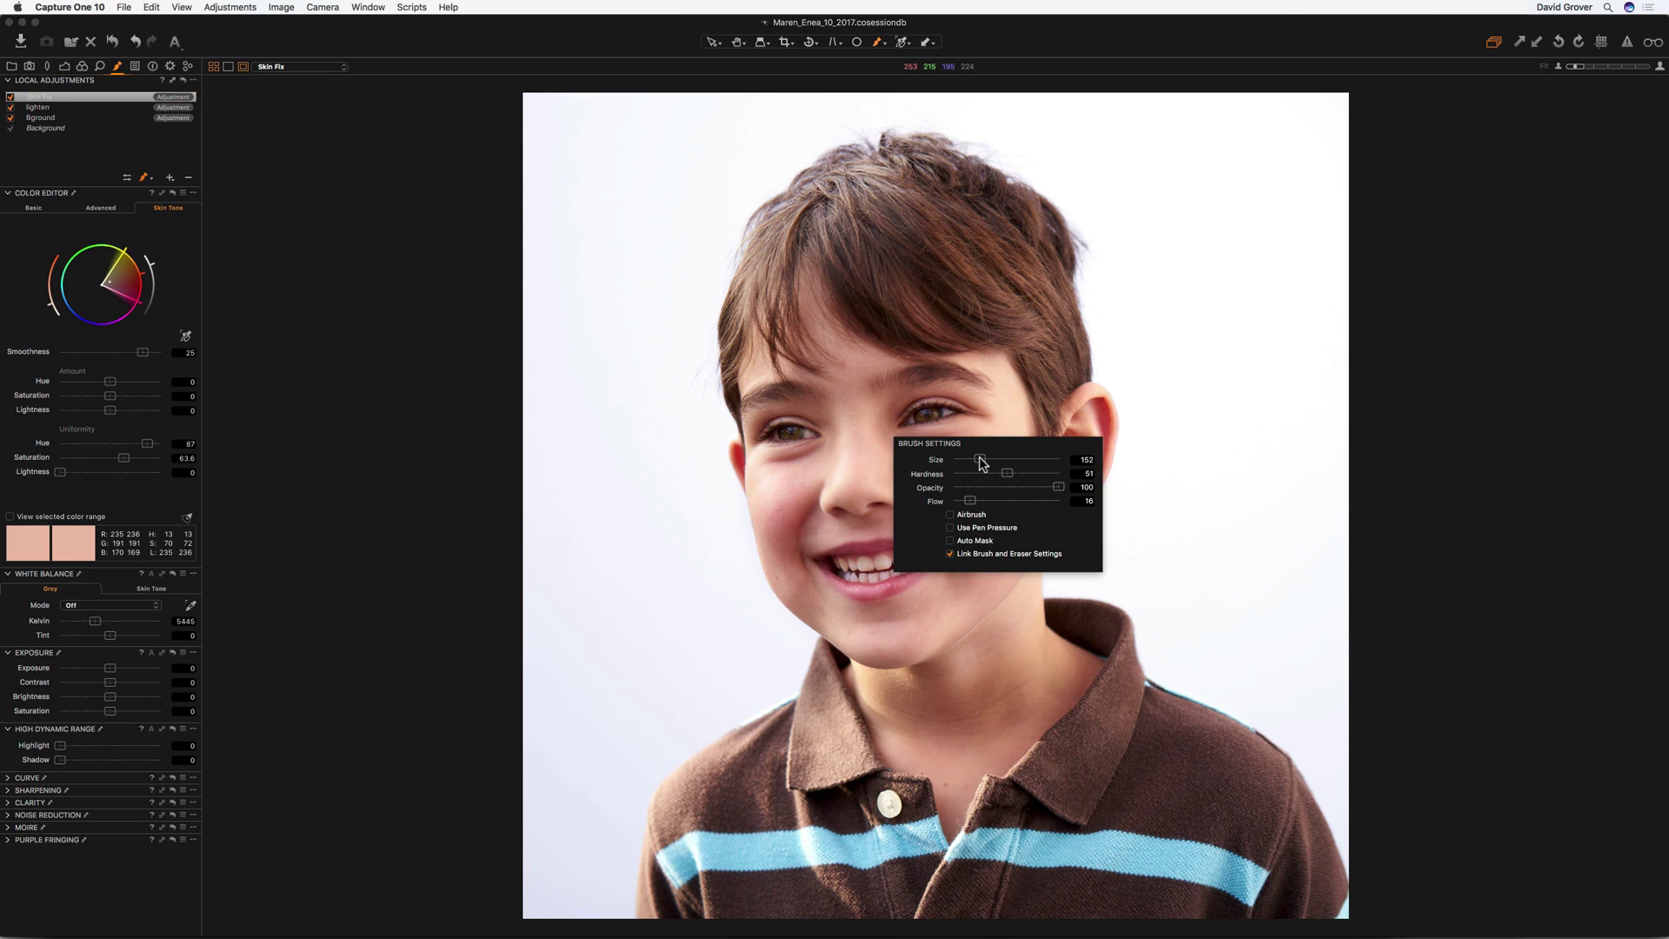
pyautogui.moveTo(1007, 473)
pyautogui.mouseDown()
pyautogui.moveTo(956, 473)
pyautogui.moveTo(983, 464)
pyautogui.moveTo(967, 500)
pyautogui.mouseUp()
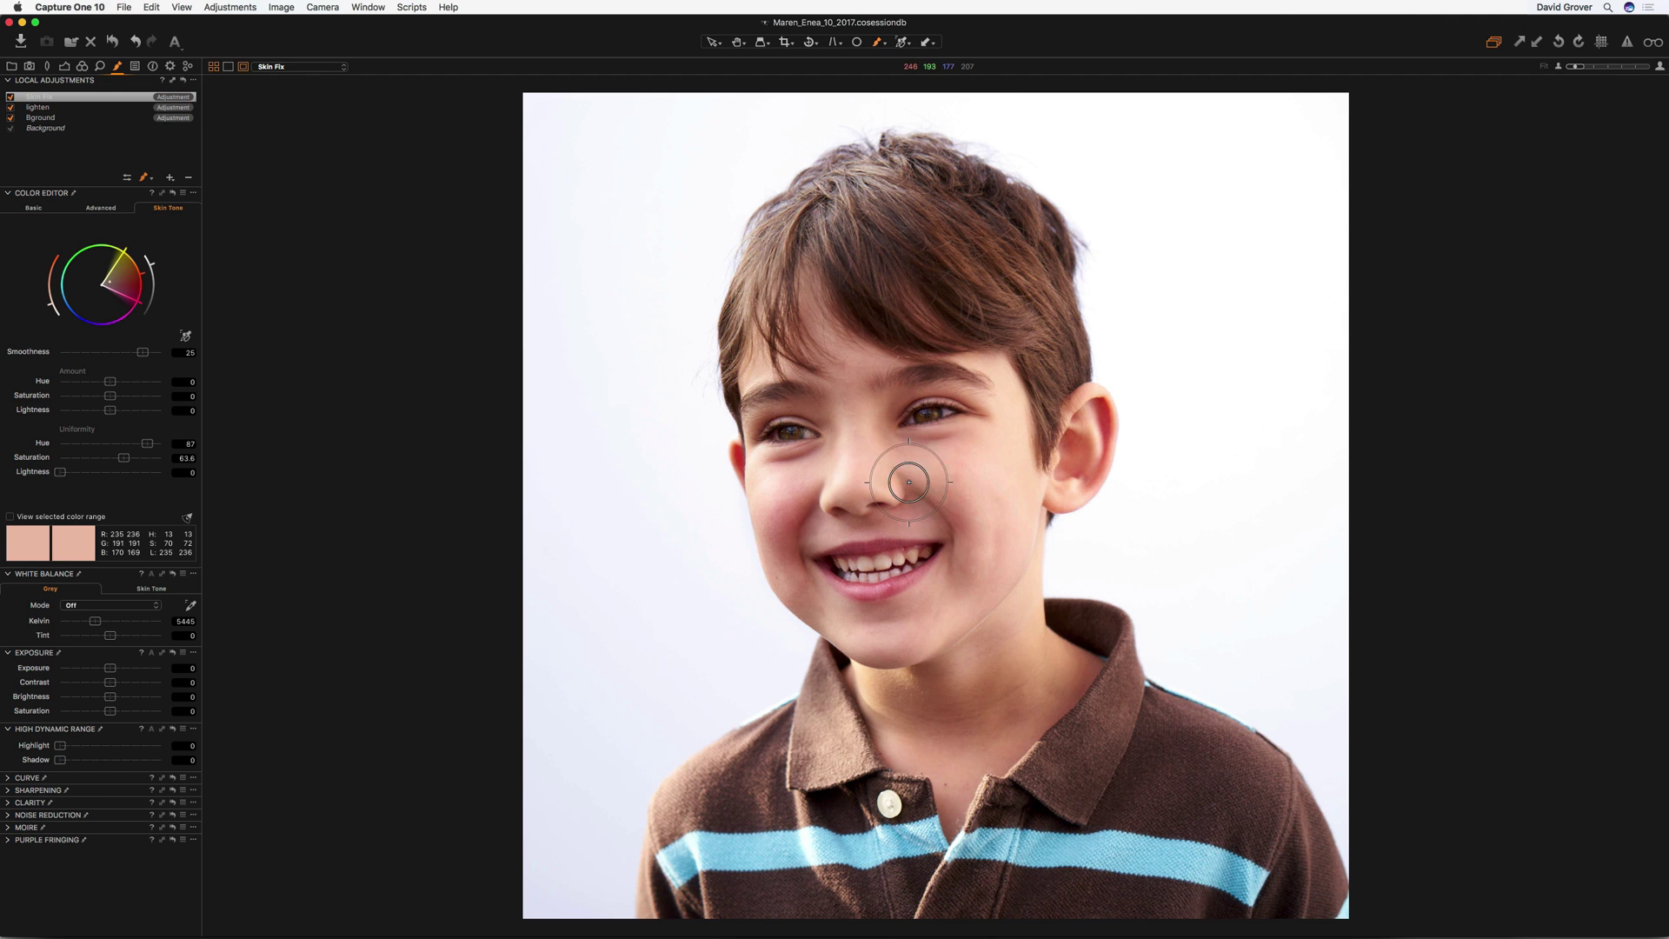
pyautogui.rightClick(945, 495)
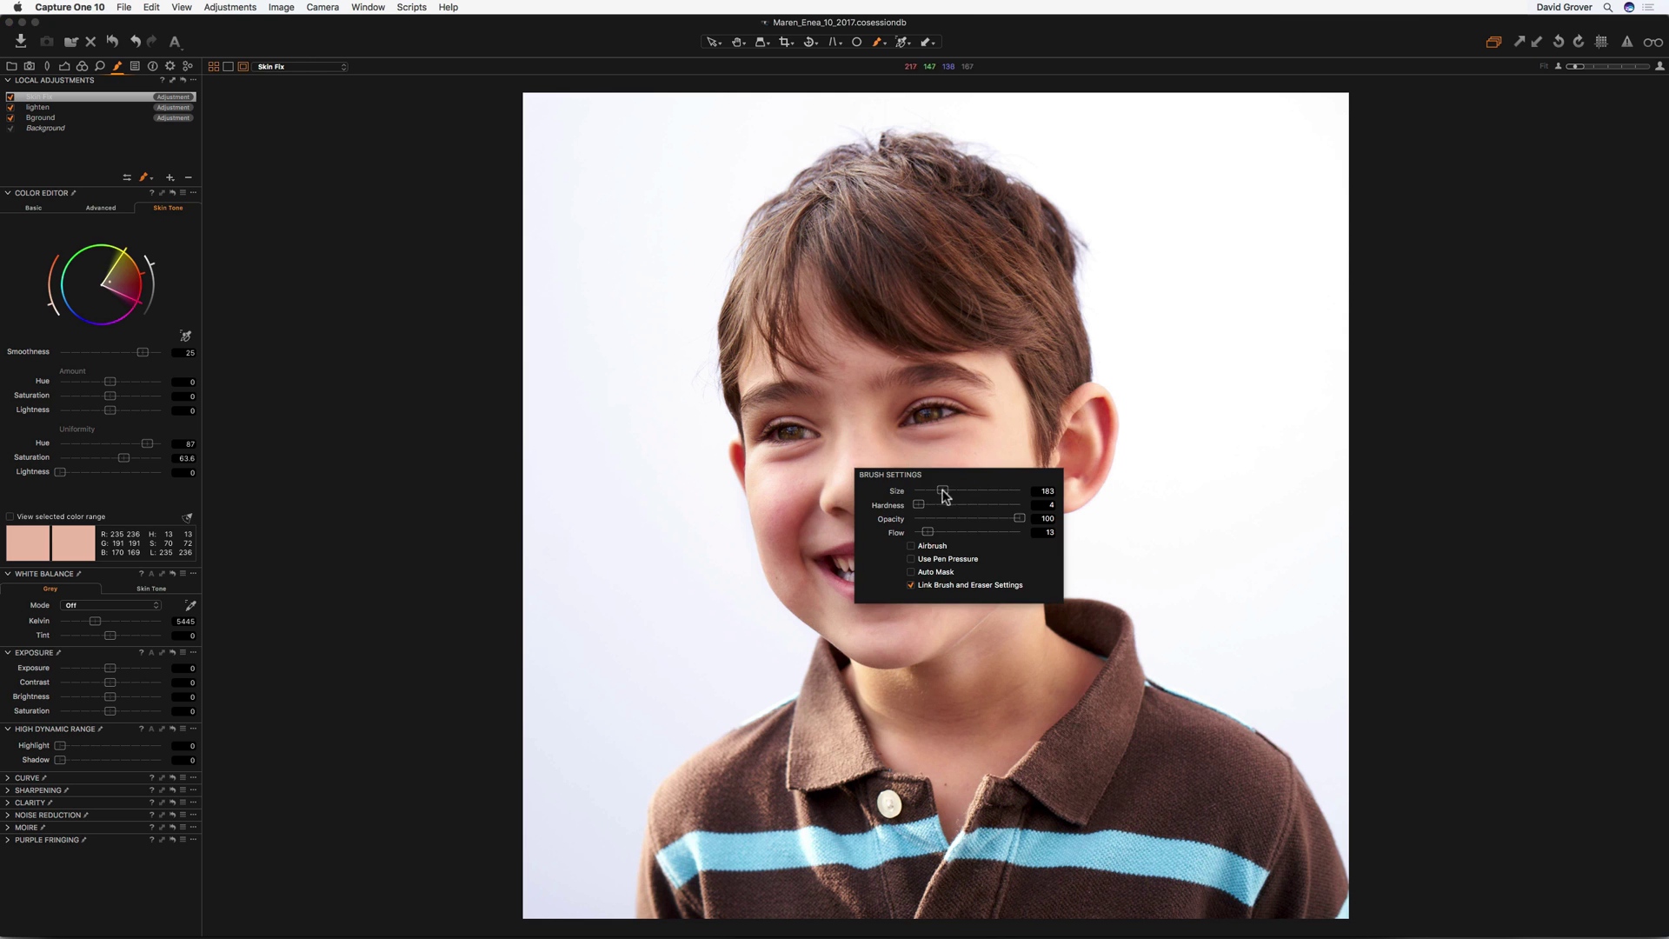
pyautogui.moveTo(943, 496)
pyautogui.mouseDown()
pyautogui.moveTo(925, 494)
pyautogui.moveTo(961, 493)
pyautogui.mouseUp()
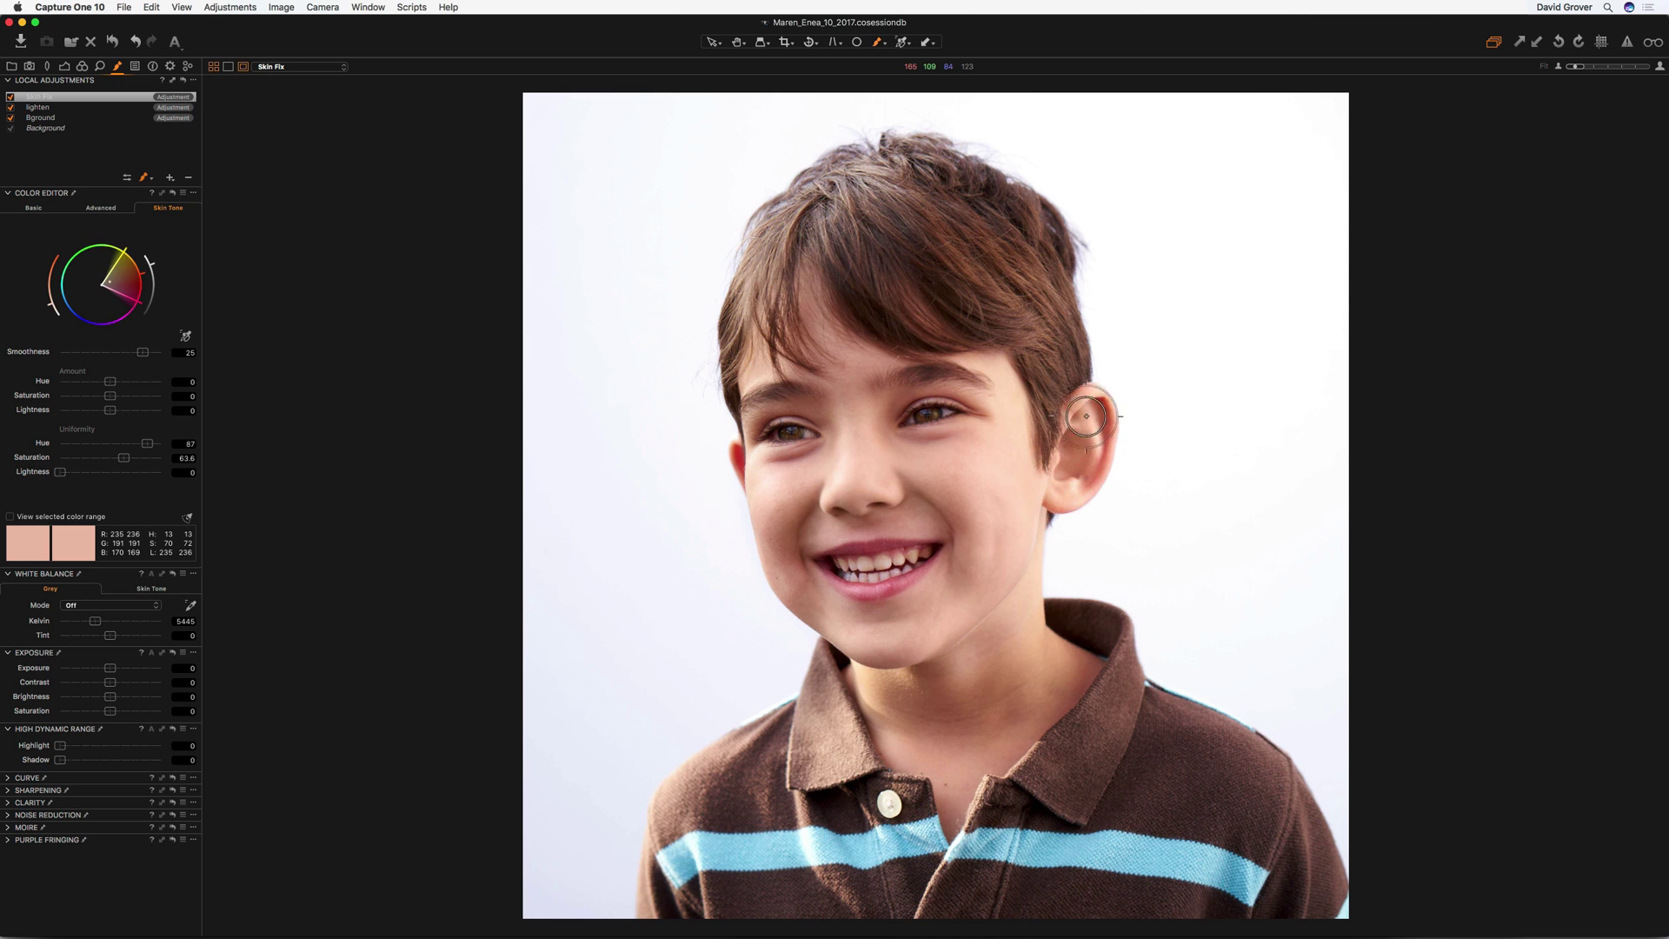
# Paint the Skin Fix mask over the cheeks, nose, mouth and chin
pyautogui.moveTo(1015, 498)
pyautogui.mouseDown()
pyautogui.moveTo(999, 566)
pyautogui.moveTo(1016, 596)
pyautogui.moveTo(990, 652)
pyautogui.moveTo(922, 649)
pyautogui.mouseUp()
pyautogui.moveTo(799, 530)
pyautogui.mouseDown()
pyautogui.moveTo(942, 477)
pyautogui.moveTo(950, 559)
pyautogui.moveTo(988, 461)
pyautogui.moveTo(840, 457)
pyautogui.mouseUp()
pyautogui.click(10, 97)
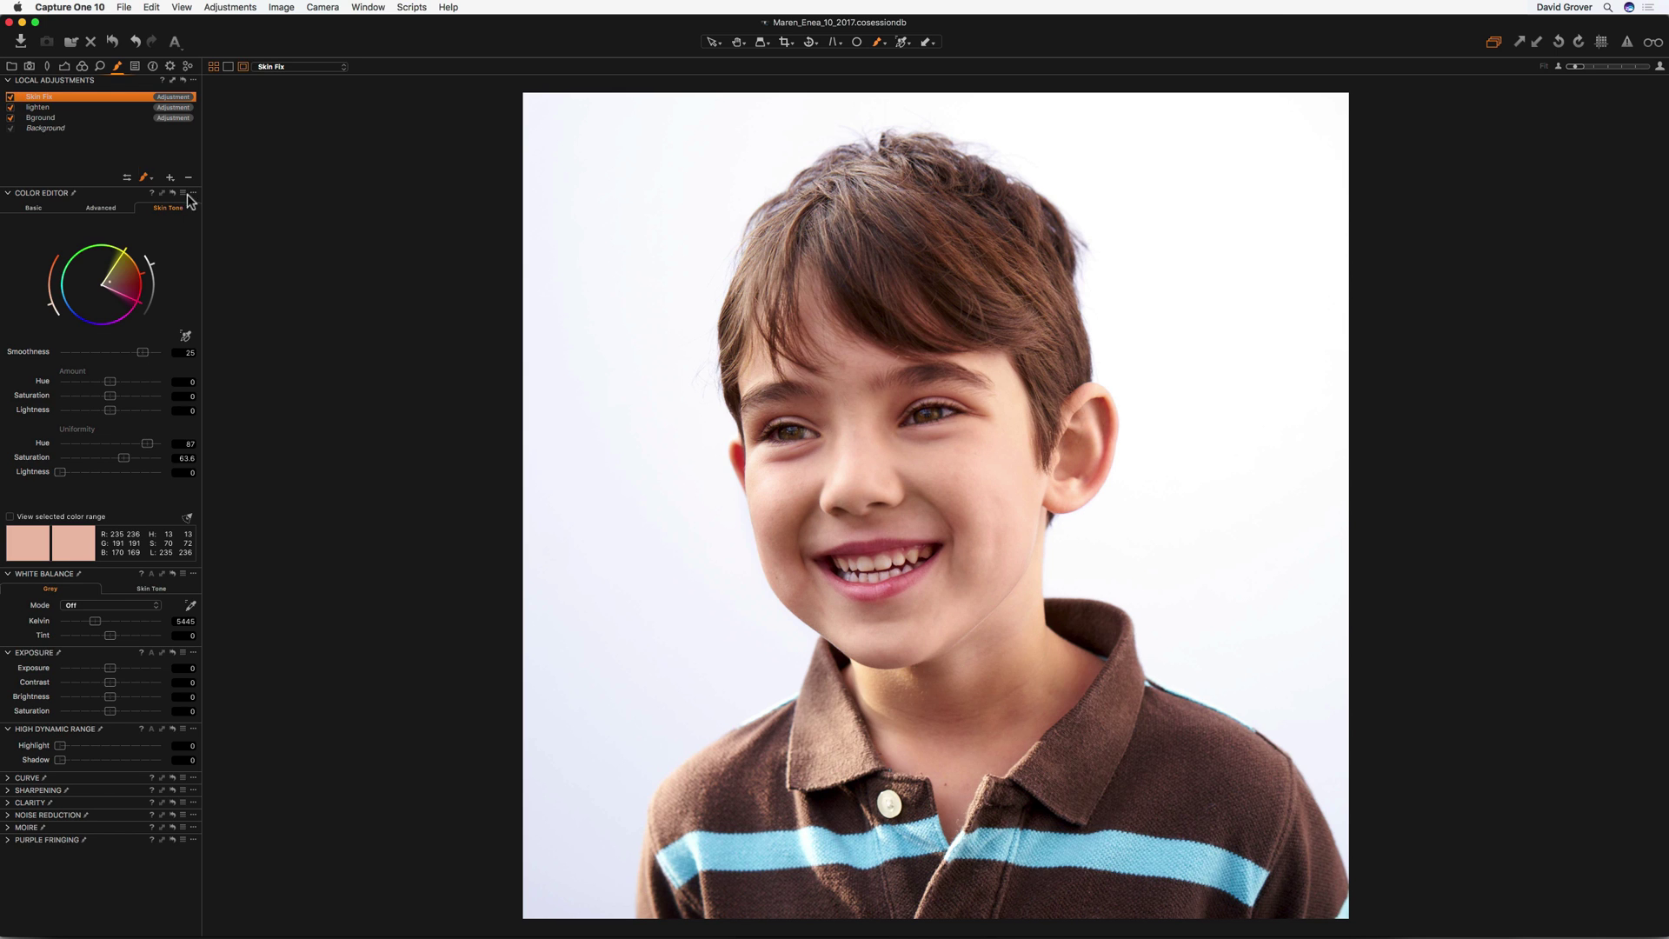
# Set Skin Tone Uniformity Hue to 89.6 and Lightness to 24.6
pyautogui.moveTo(146, 443); pyautogui.dragTo(9, 456)
pyautogui.moveTo(160, 444); pyautogui.dragTo(149, 444)
pyautogui.moveTo(60, 472)
pyautogui.mouseDown()
pyautogui.moveTo(146, 473)
pyautogui.moveTo(16, 474)
pyautogui.moveTo(88, 478)
pyautogui.mouseUp()
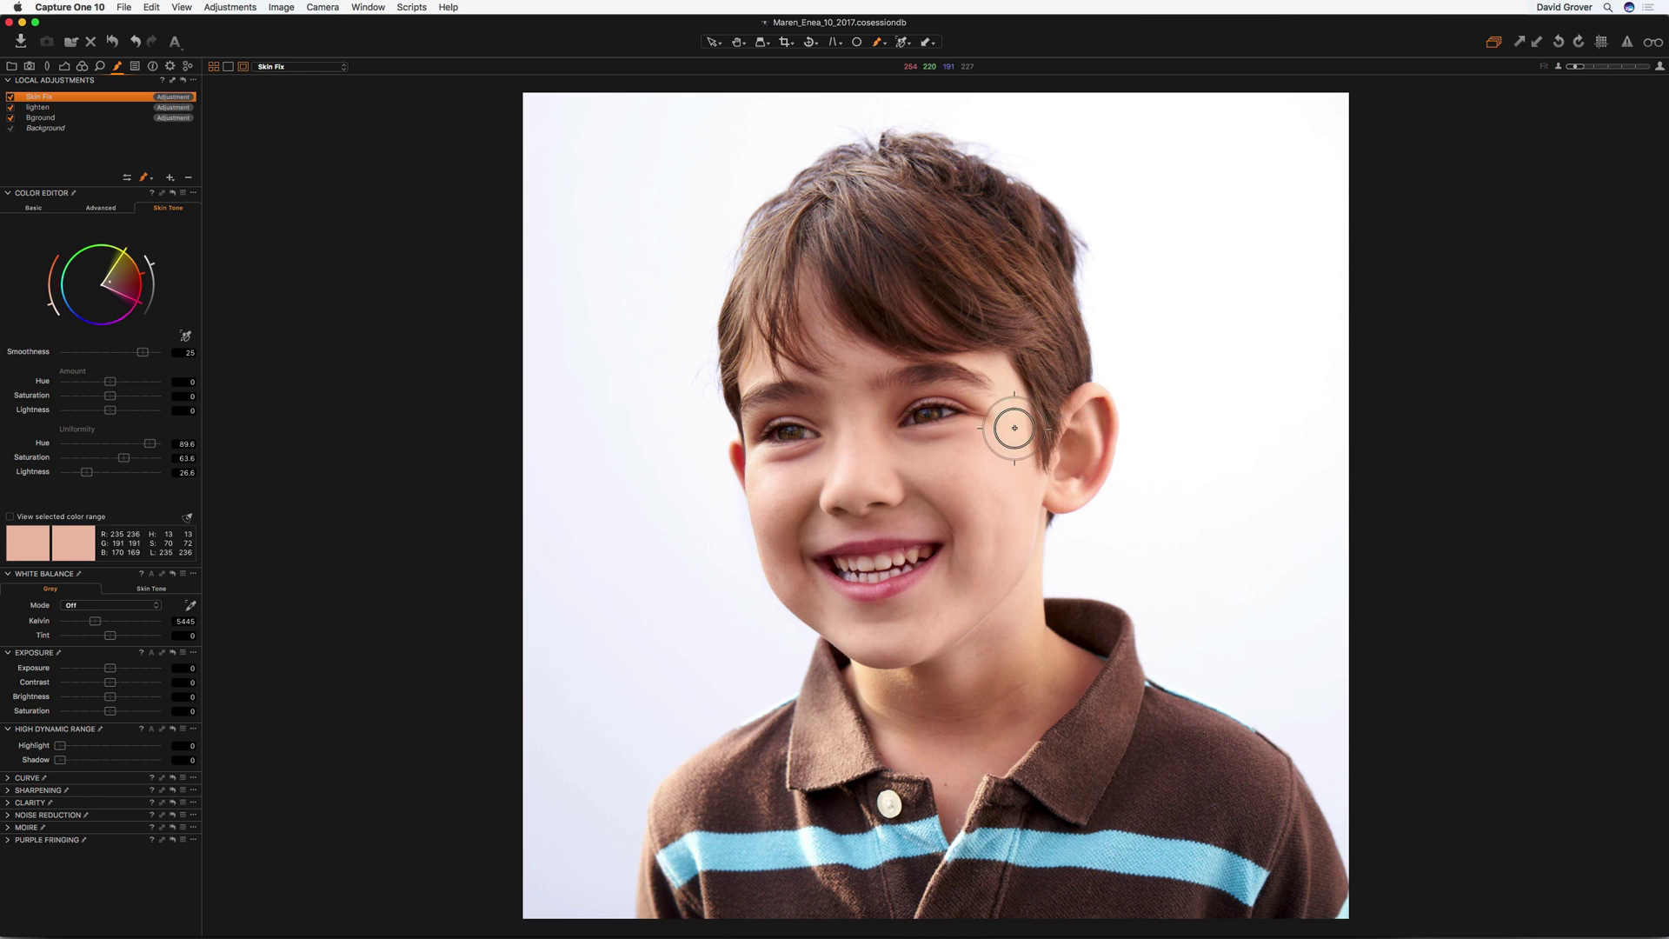
# Brush more of the Skin Fix mask over the cheek toward the chin, checking with the mask overlay
pyautogui.press('m')
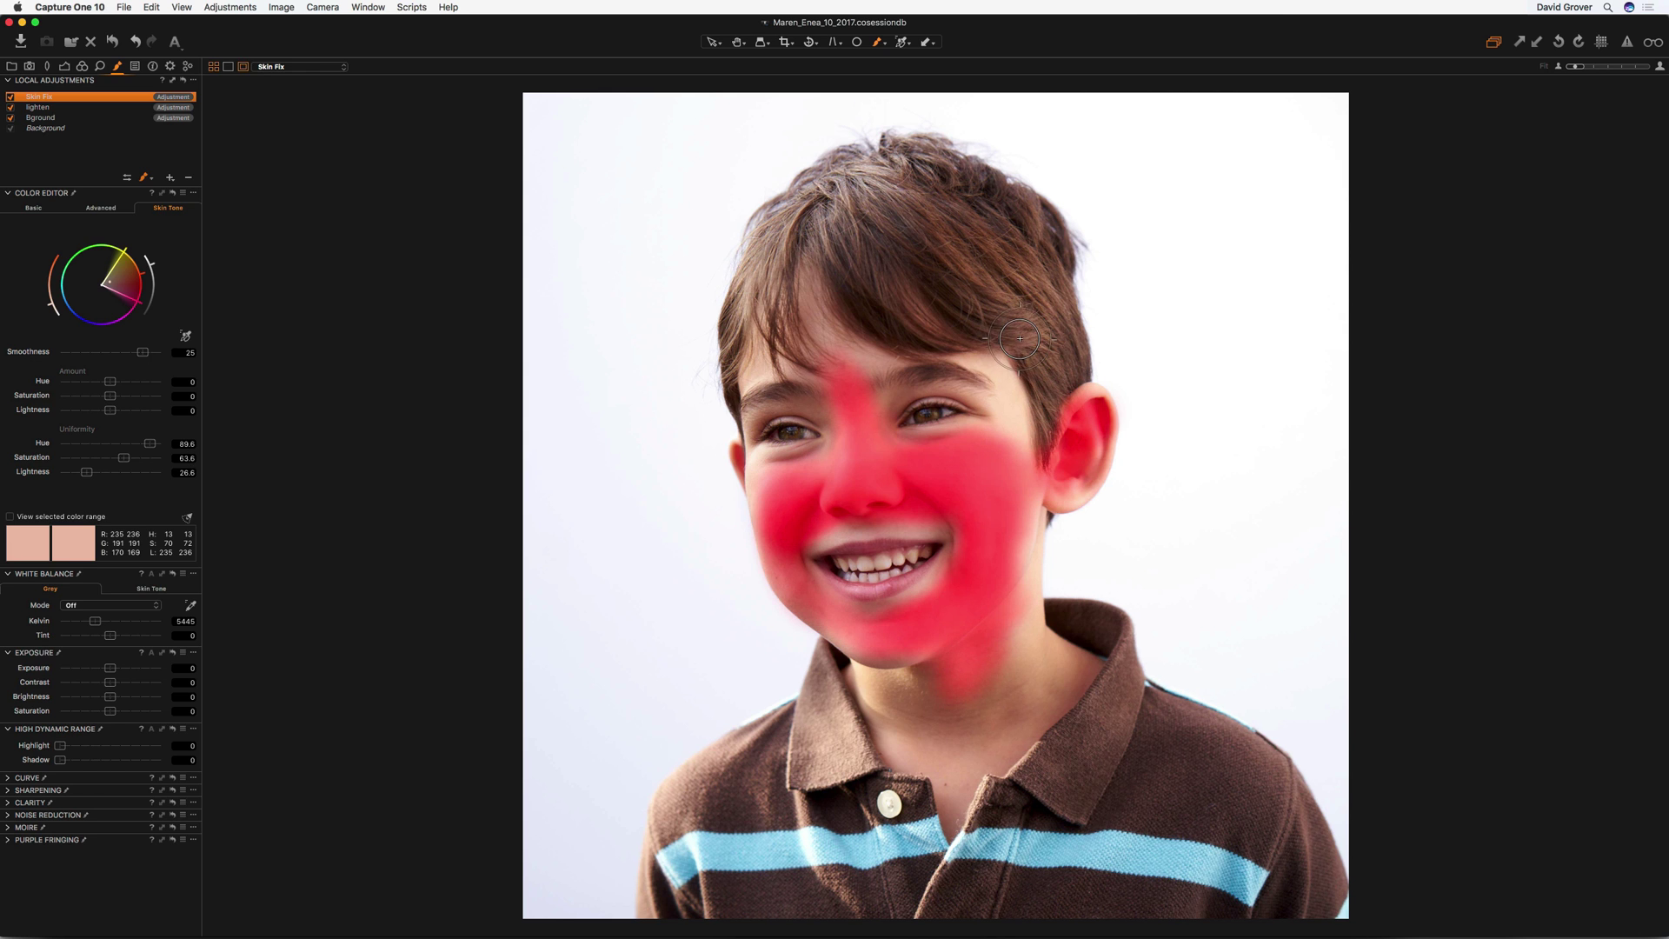
pyautogui.moveTo(995, 437)
pyautogui.mouseDown()
pyautogui.moveTo(921, 597)
pyautogui.moveTo(959, 592)
pyautogui.mouseUp()
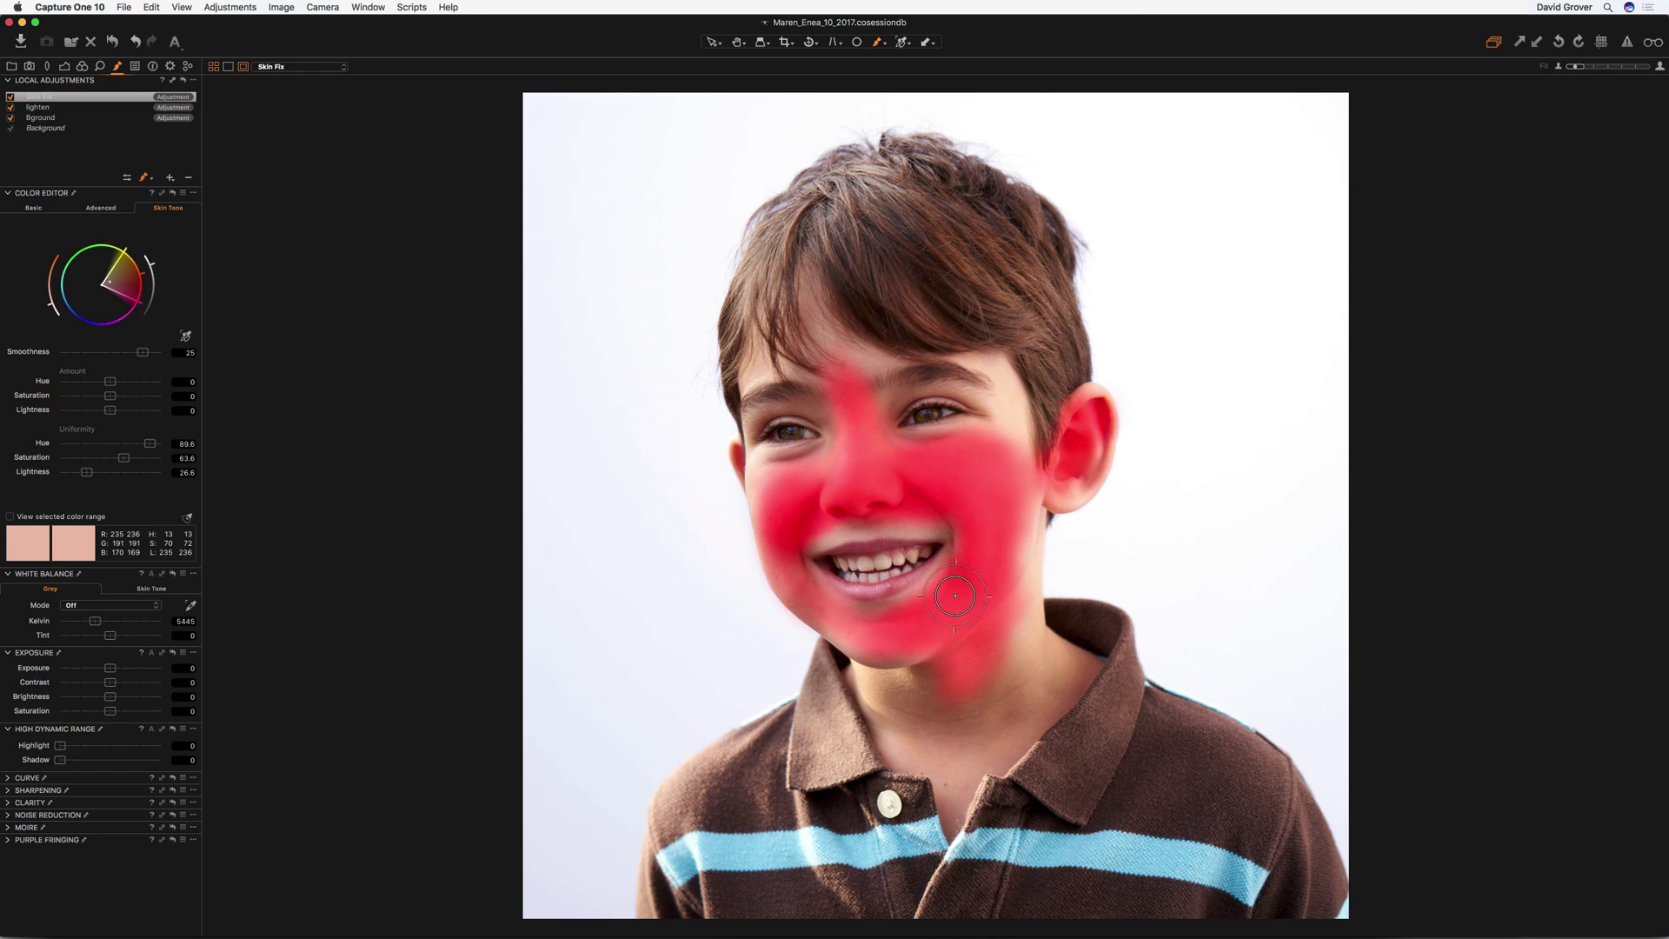
pyautogui.press('m')
pyautogui.press('m')
pyautogui.press('m')
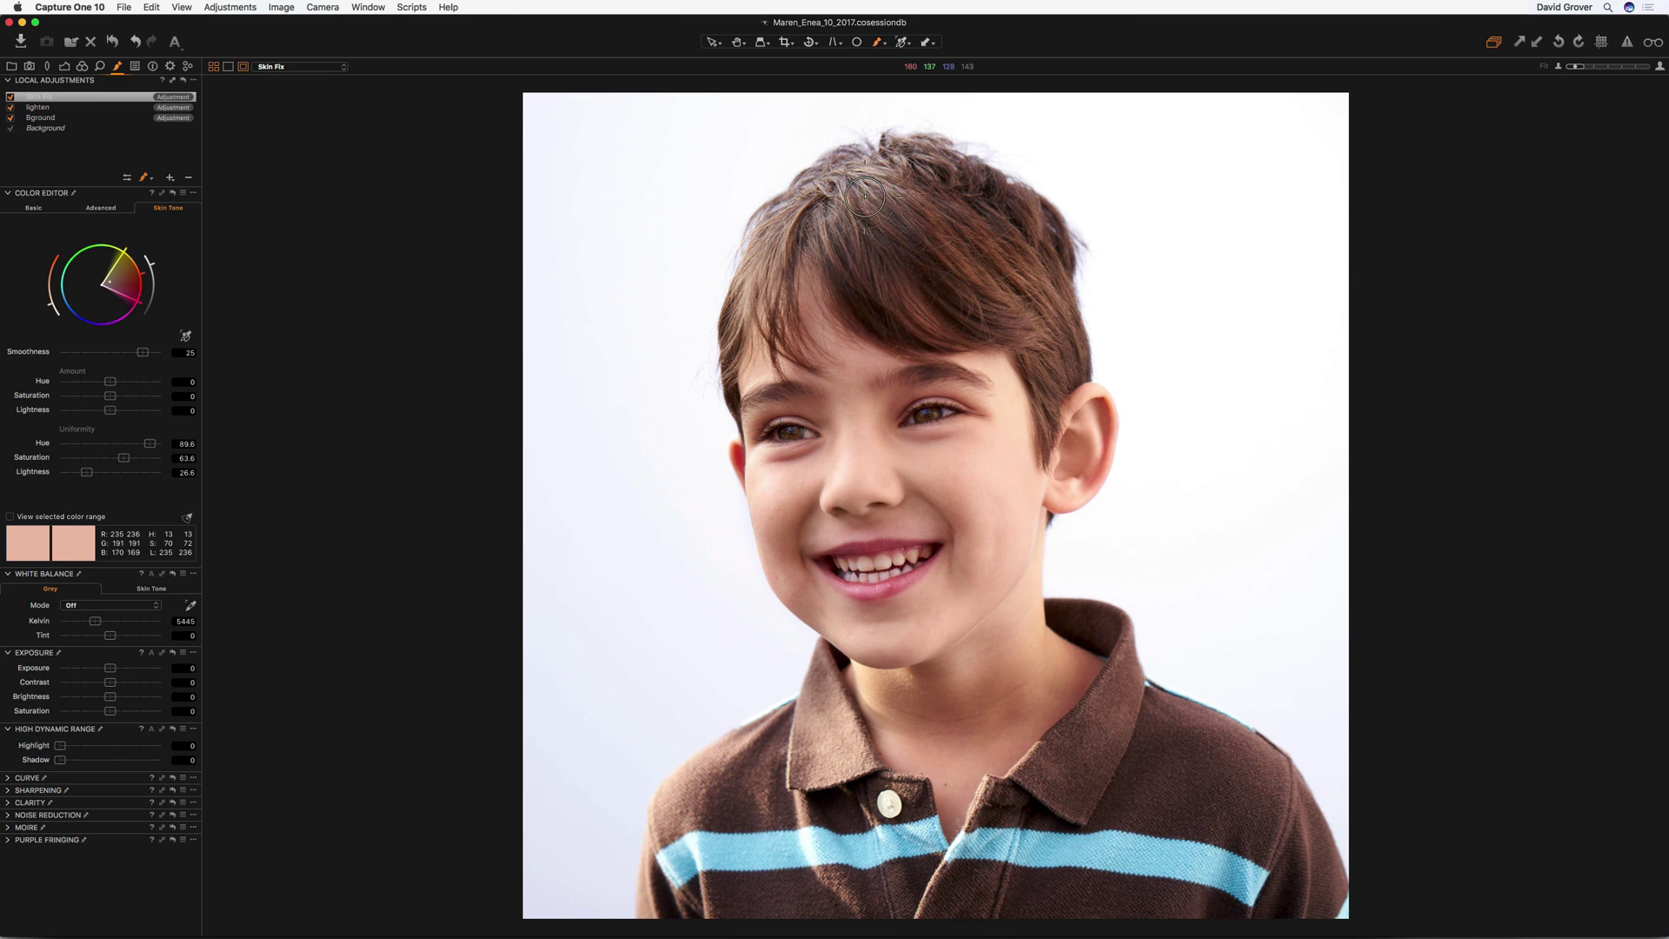